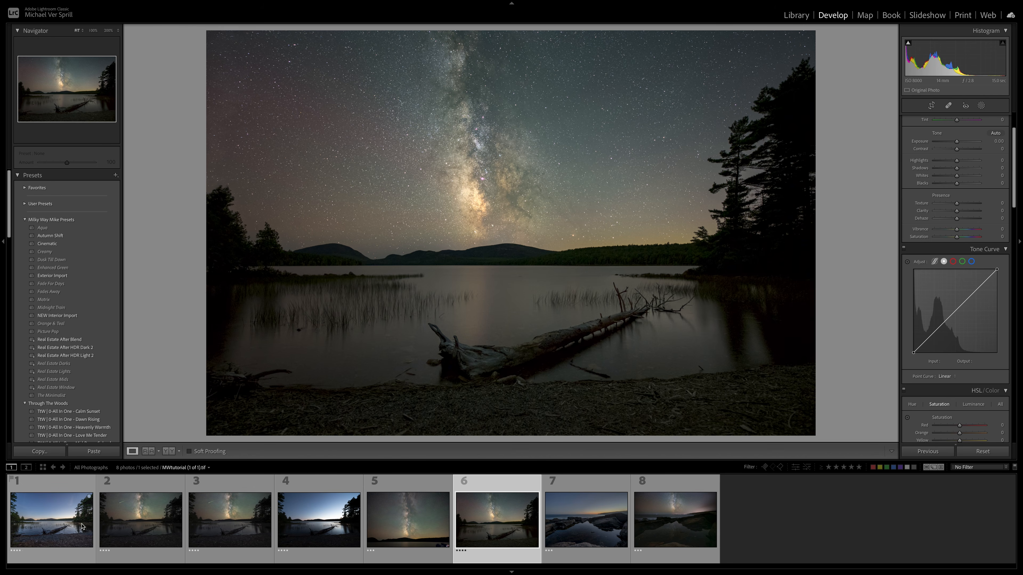
Compare the two Milky Way lake composites with the daylight shot of the same scene.
{"action": "left_click", "coordinate": [143, 534]}
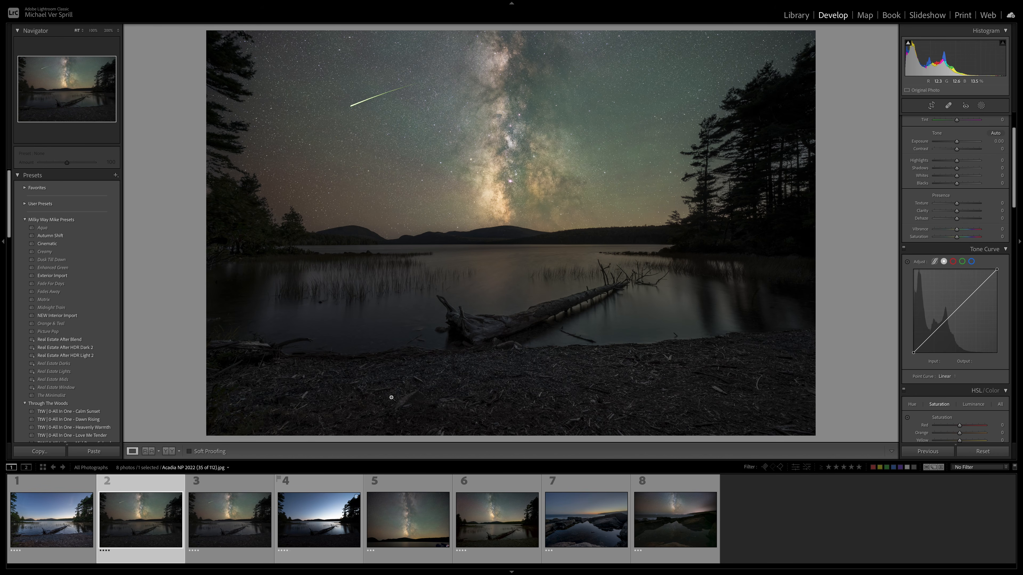
{"action": "left_click", "coordinate": [231, 541]}
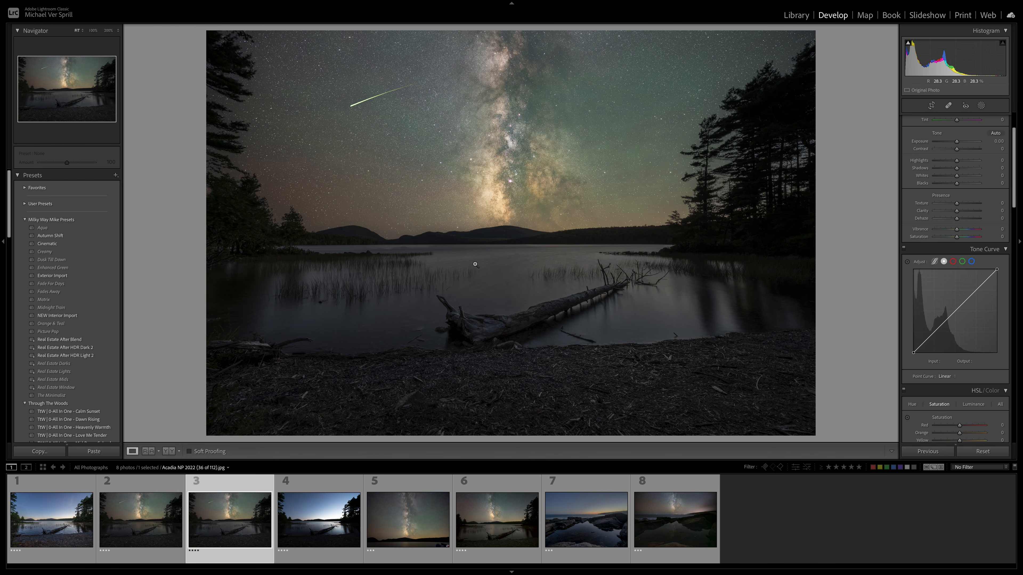
{"action": "left_click", "coordinate": [123, 523]}
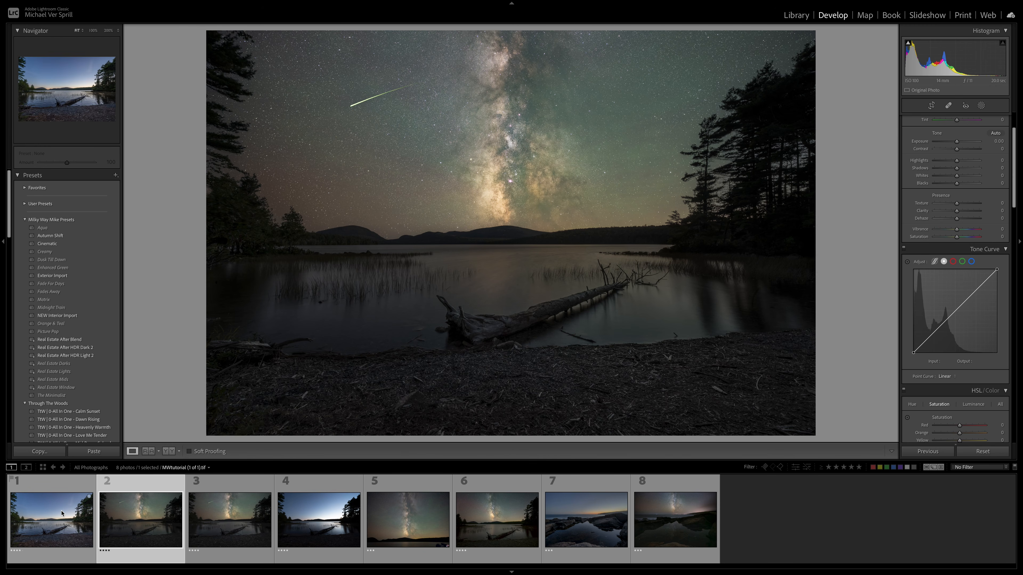
{"action": "left_click", "coordinate": [52, 520]}
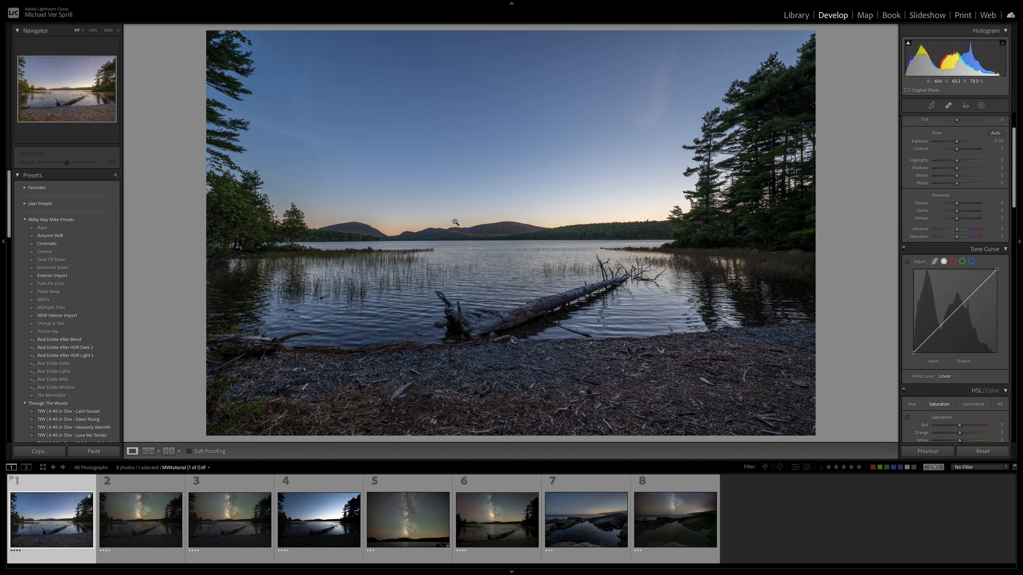
Flatten the tones of MW Tutorial (1 of 4).tif with contrast -80, highlights -70, shadows +30 and whites -40.
{"action": "left_click", "coordinate": [313, 530]}
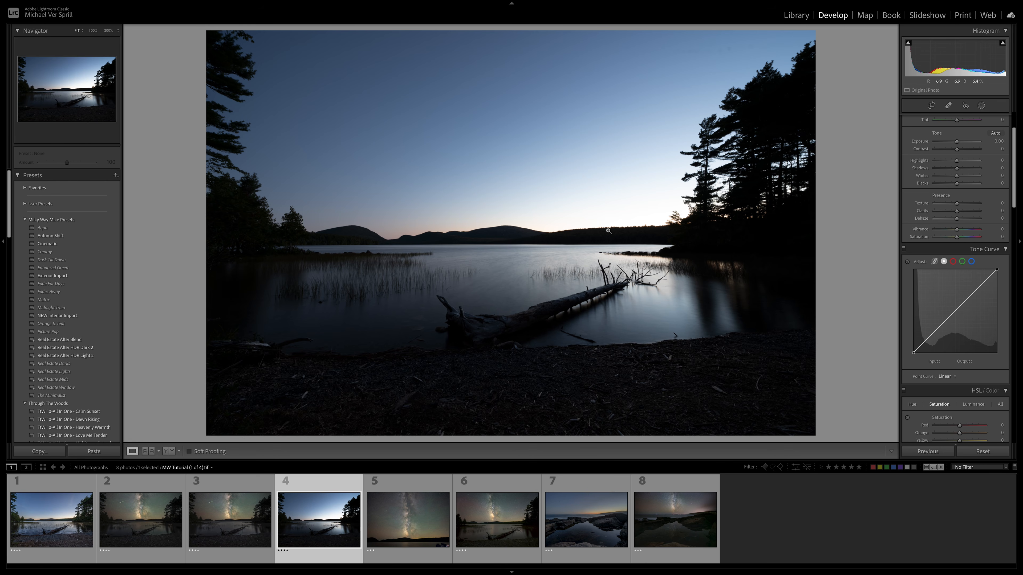
{"action": "scroll", "coordinate": [950, 210], "scroll_direction": "up", "scroll_amount": 3}
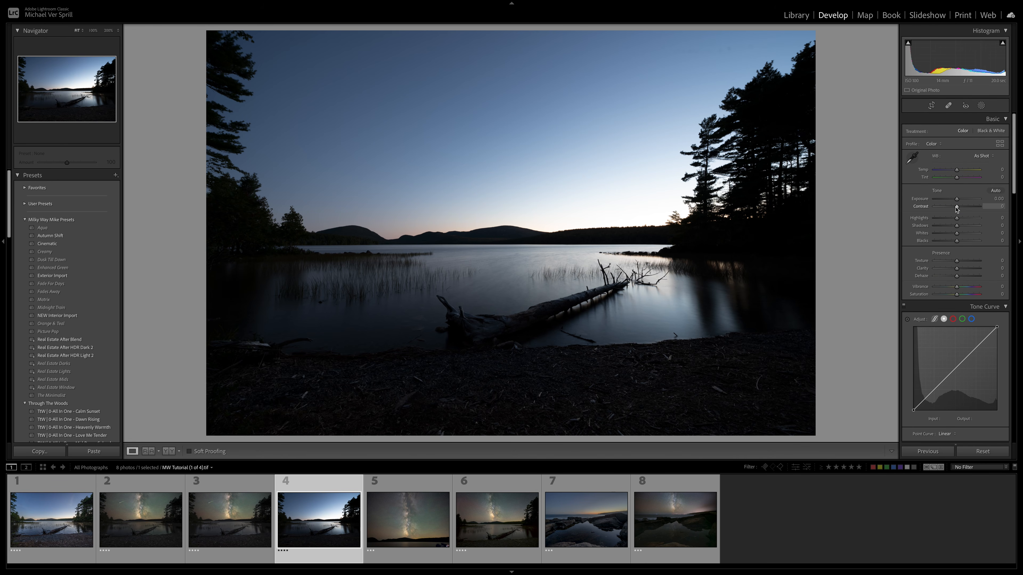
{"action": "left_click_drag", "start_coordinate": [957, 208], "coordinate": [939, 224]}
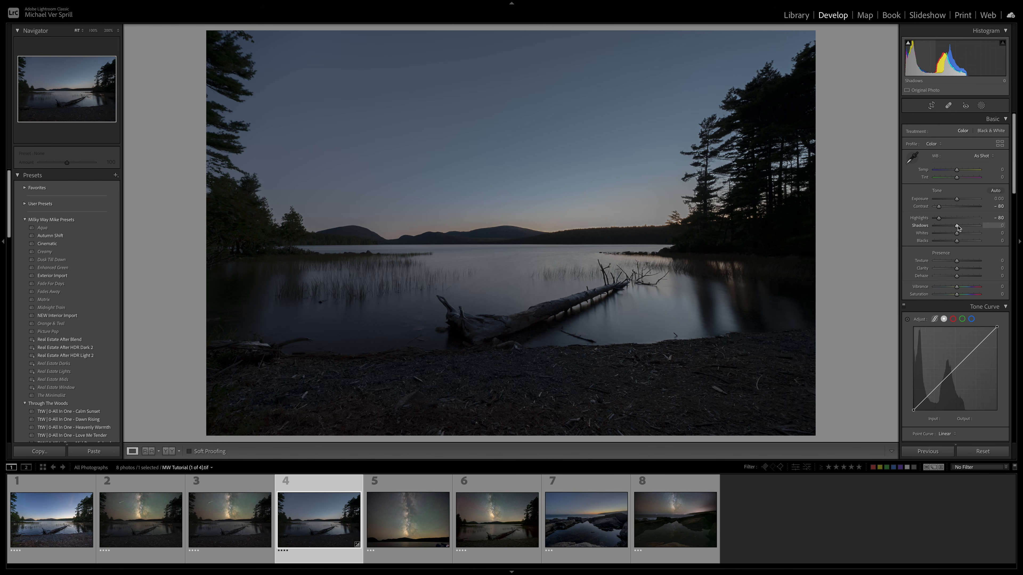
{"action": "mouse_move", "coordinate": [958, 227]}
{"action": "left_mouse_down"}
{"action": "mouse_move", "coordinate": [948, 234]}
{"action": "mouse_move", "coordinate": [943, 219]}
{"action": "left_mouse_up"}
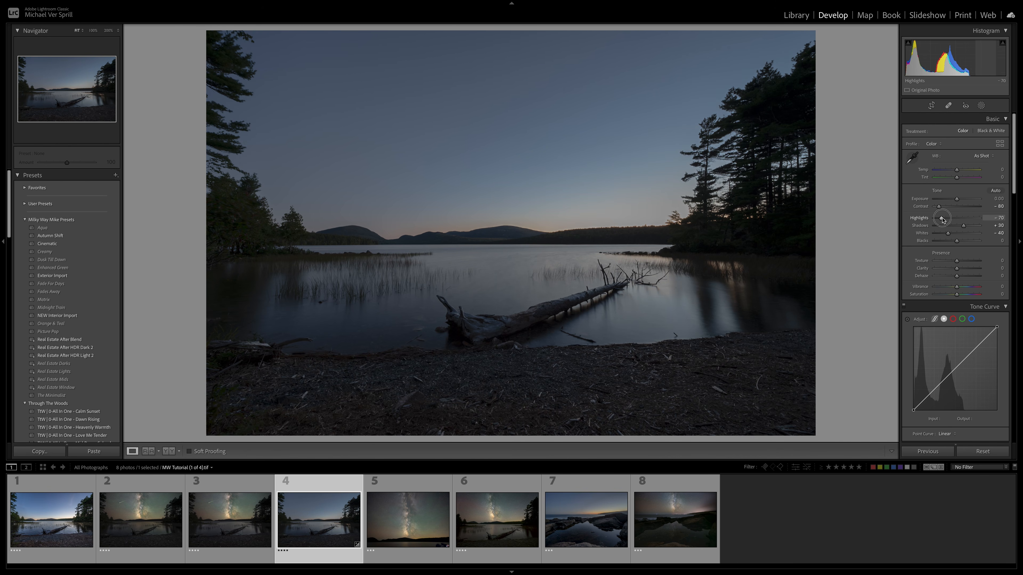
Set the lake photo's overall saturation to -20 and lower its orange and blue saturation in HSL.
{"action": "scroll", "coordinate": [948, 281], "scroll_direction": "down", "scroll_amount": 3}
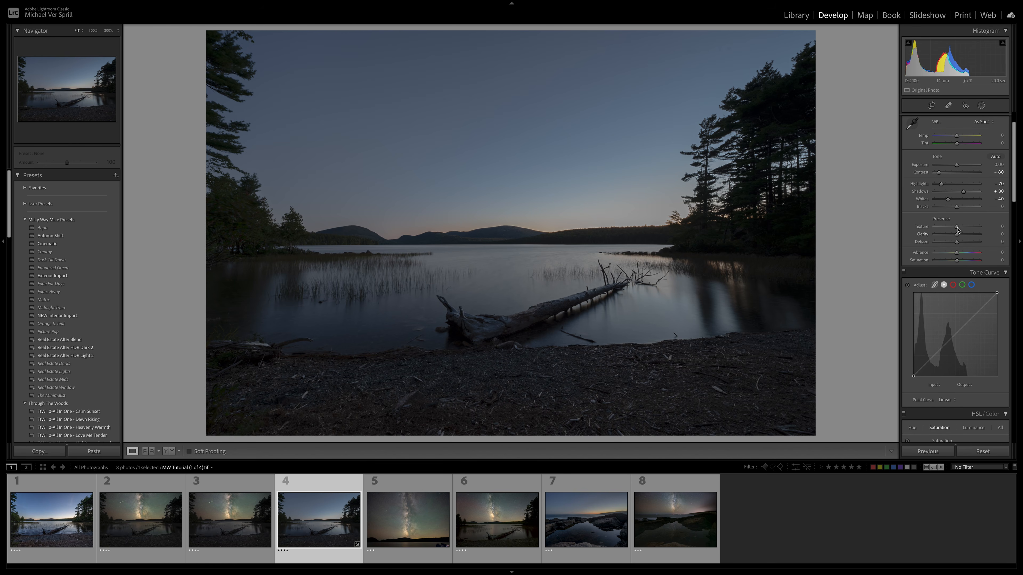
{"action": "left_click_drag", "start_coordinate": [954, 261], "coordinate": [954, 262]}
{"action": "left_click_drag", "start_coordinate": [953, 262], "coordinate": [952, 262]}
{"action": "scroll", "coordinate": [981, 322], "scroll_direction": "down", "scroll_amount": 3}
{"action": "scroll", "coordinate": [981, 322], "scroll_direction": "down", "scroll_amount": 4}
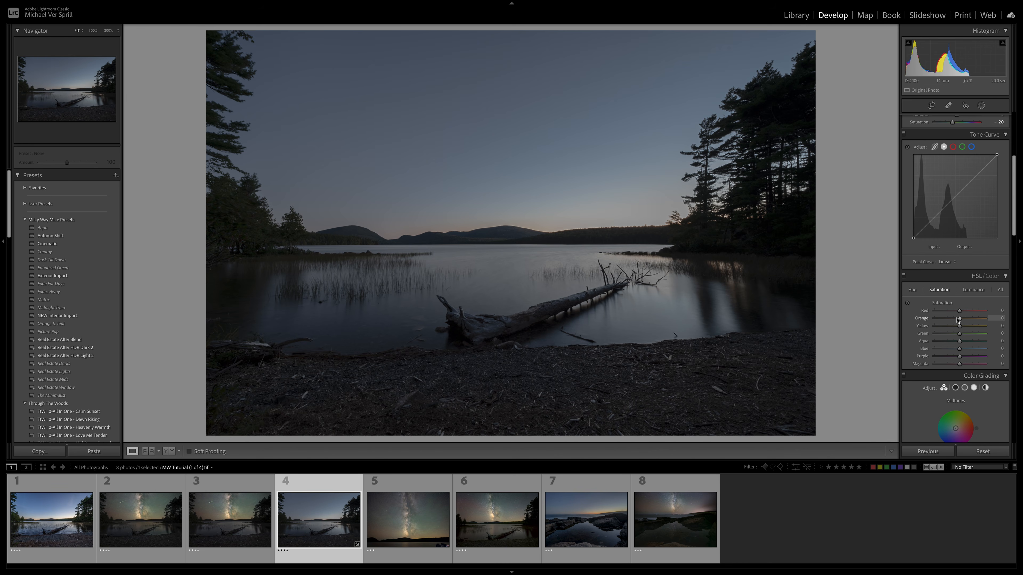
{"action": "left_click_drag", "start_coordinate": [960, 319], "coordinate": [952, 352]}
{"action": "left_click_drag", "start_coordinate": [952, 352], "coordinate": [951, 352]}
Warm the lake photo's white balance by setting the temperature to +13.
{"action": "scroll", "coordinate": [954, 347], "scroll_direction": "down", "scroll_amount": 5}
{"action": "scroll", "coordinate": [961, 337], "scroll_direction": "down", "scroll_amount": 10}
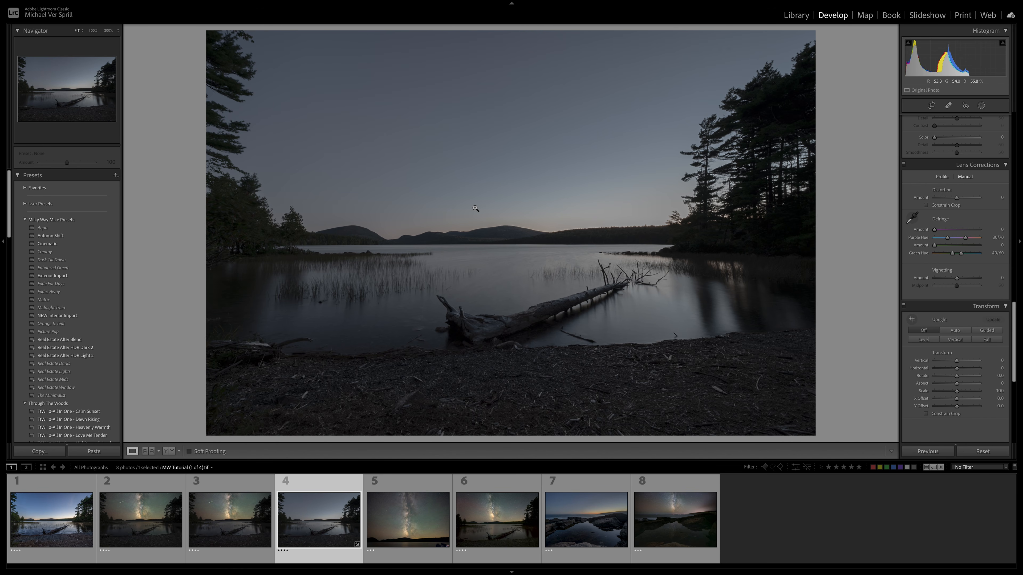
{"action": "scroll", "coordinate": [929, 261], "scroll_direction": "up", "scroll_amount": 15}
{"action": "scroll", "coordinate": [929, 261], "scroll_direction": "down", "scroll_amount": 1}
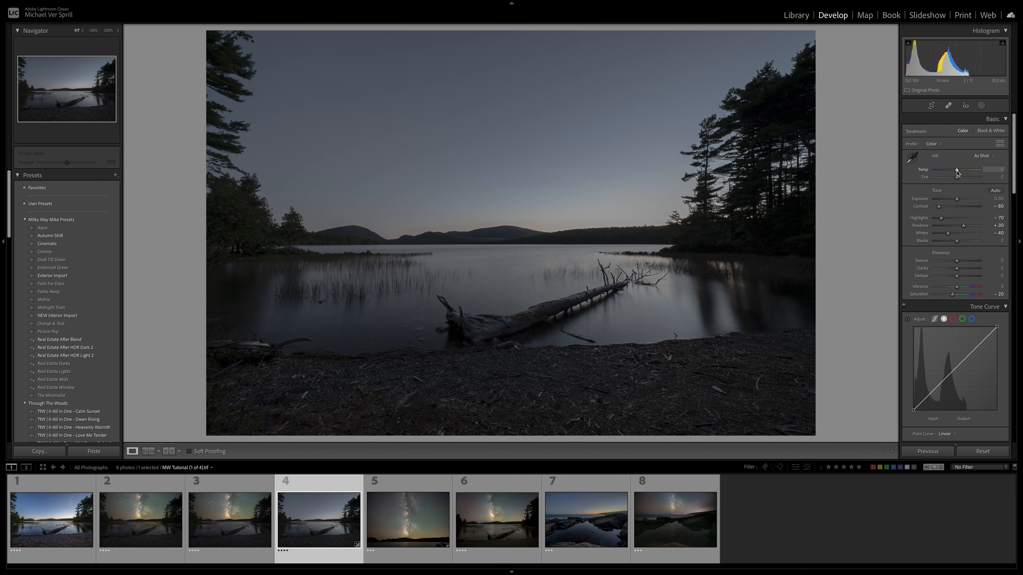
{"action": "left_click_drag", "start_coordinate": [957, 170], "coordinate": [960, 170]}
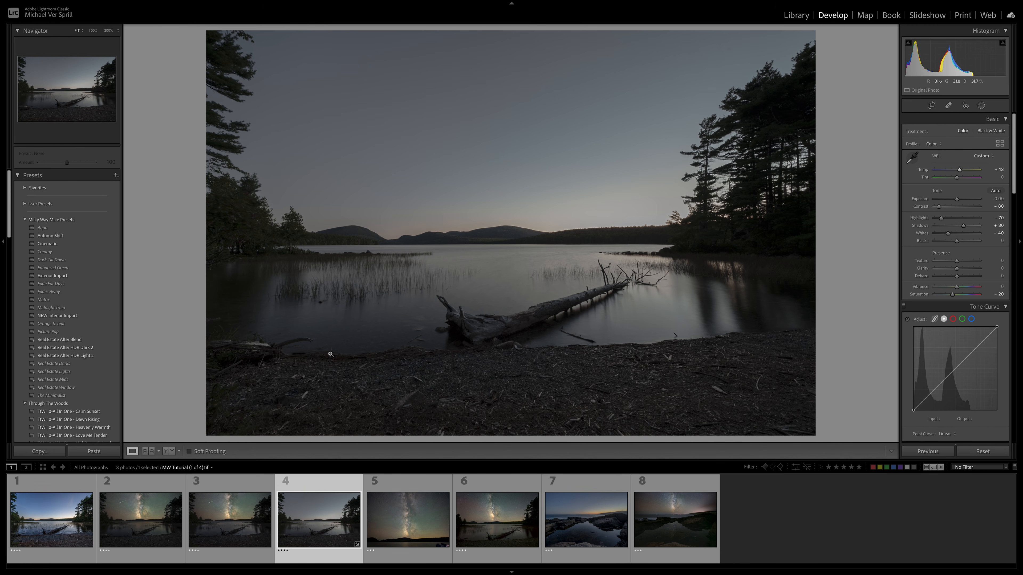
Open MW Tutorial (1 of 4).tif together with MW Tracked.tif as layers in Photoshop and duplicate both layers.
{"action": "left_click", "coordinate": [421, 525]}
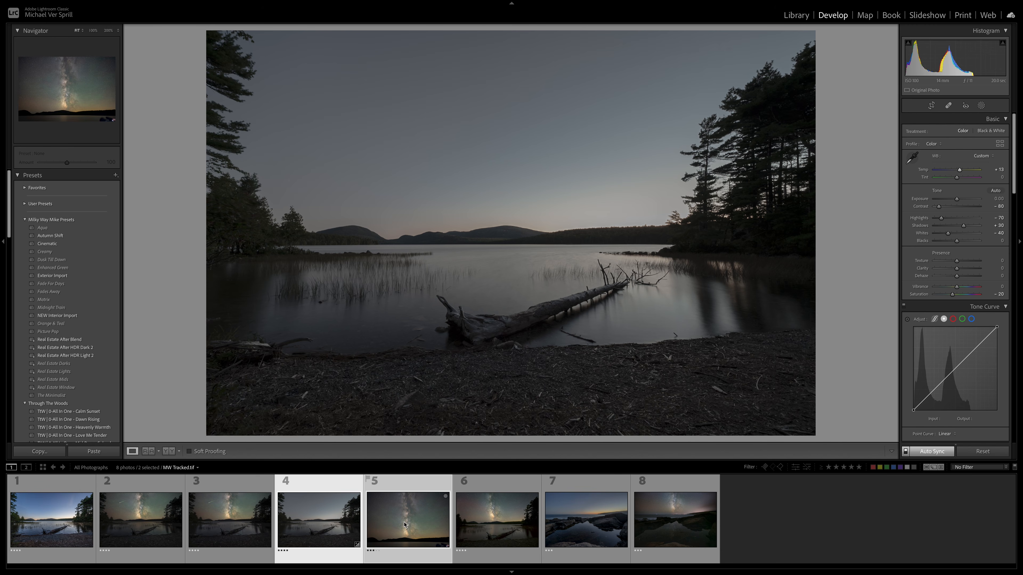
{"action": "right_click", "coordinate": [406, 518]}
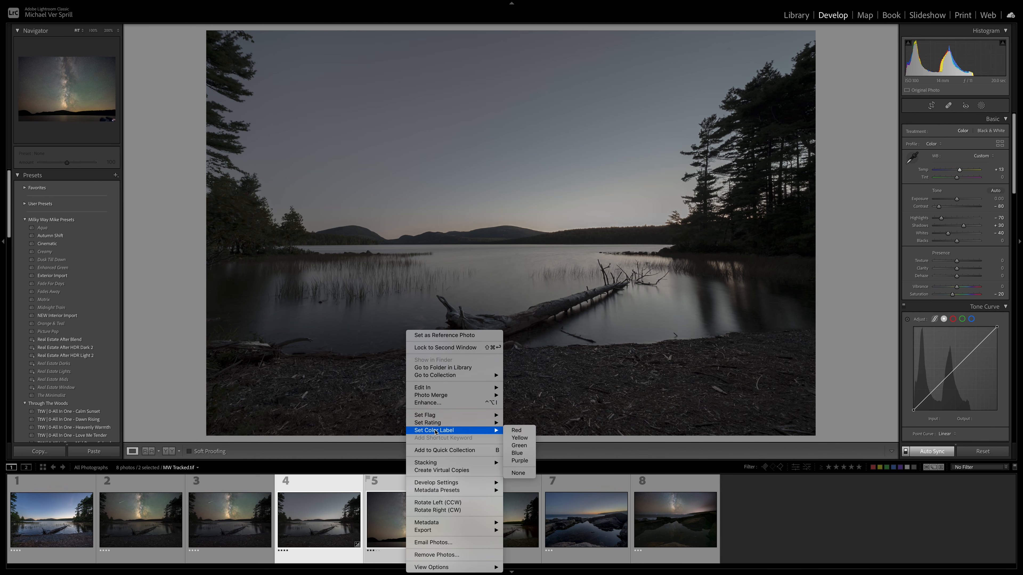
{"action": "mouse_move", "coordinate": [463, 388]}
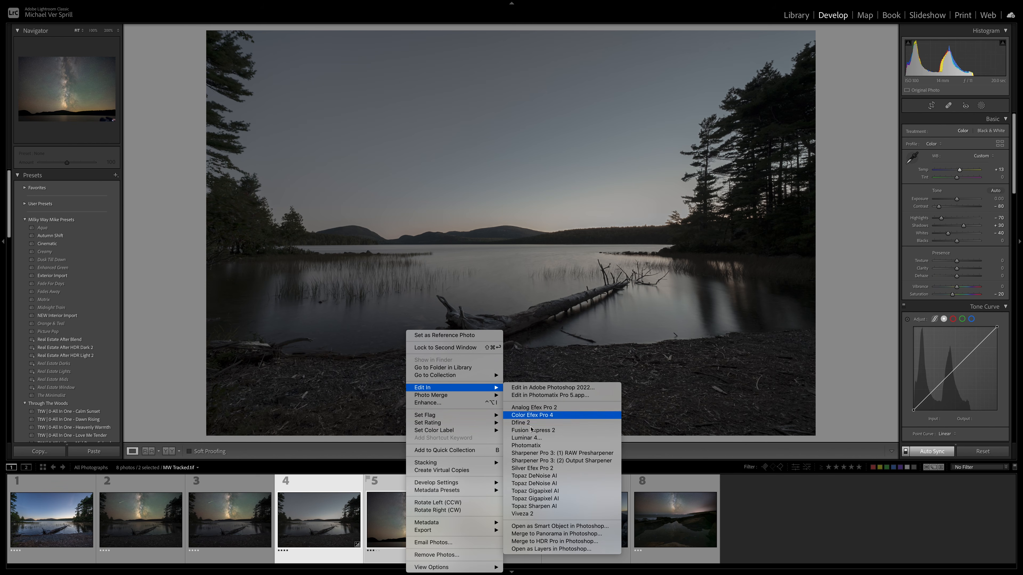
{"action": "left_click", "coordinate": [557, 552]}
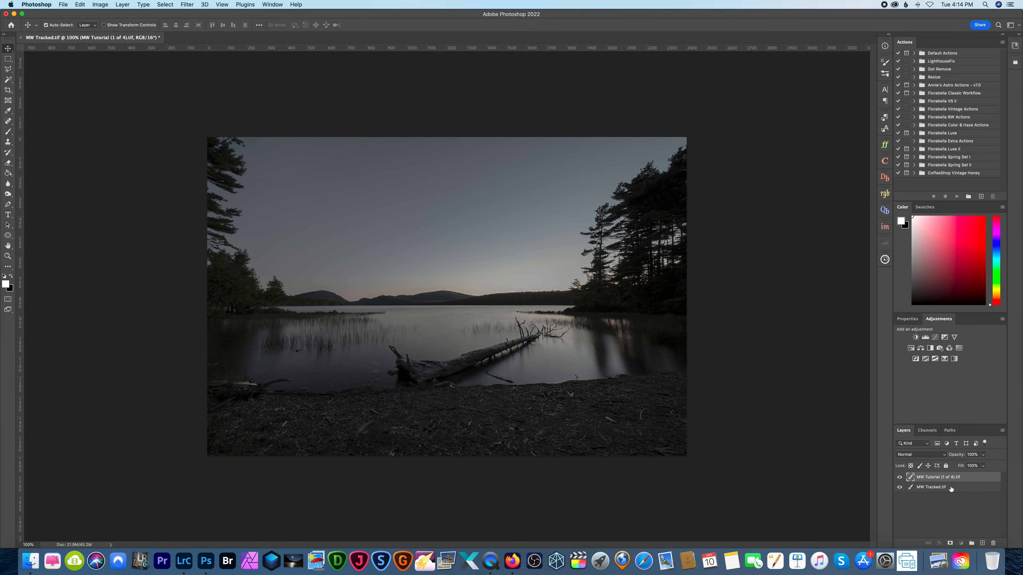
{"action": "left_click", "coordinate": [952, 489], "text": "shift"}
{"action": "left_click_drag", "start_coordinate": [952, 489], "coordinate": [983, 541]}
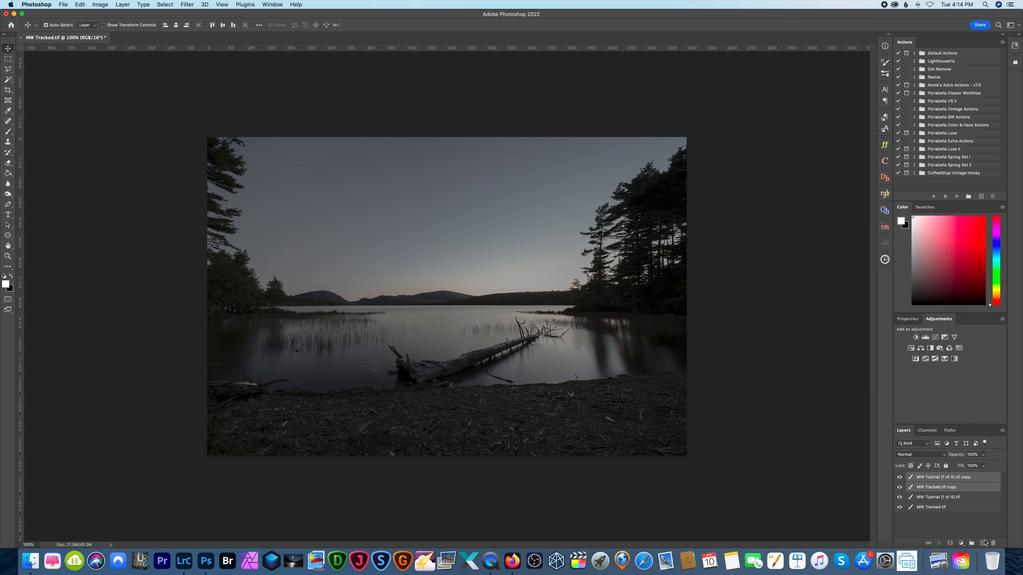
Hide the MW Tutorial copy layer and enlarge the MW Tracked copy with Free Transform to about 109% to fill the canvas.
{"action": "left_click", "coordinate": [900, 478]}
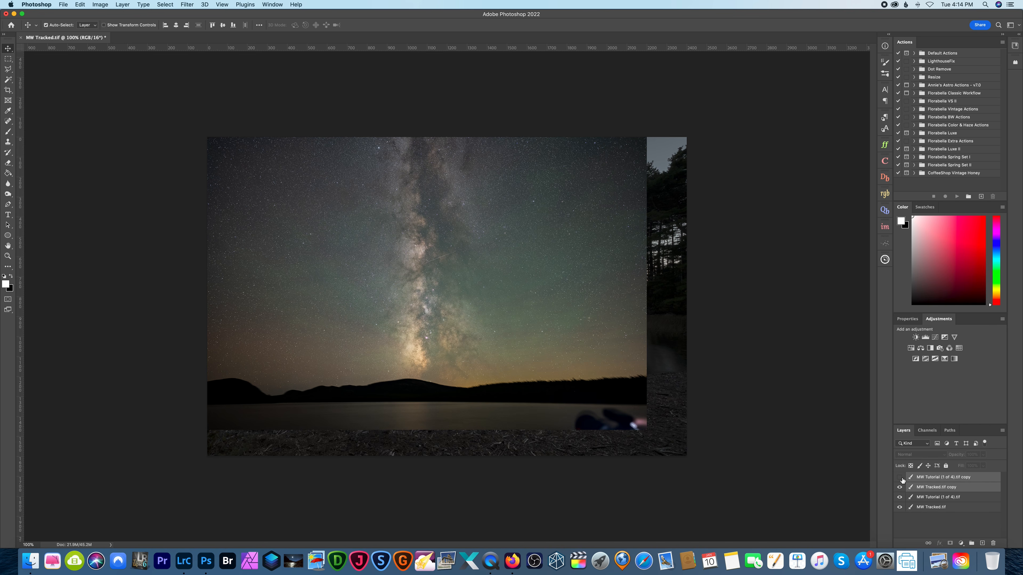
{"action": "left_click", "coordinate": [959, 483]}
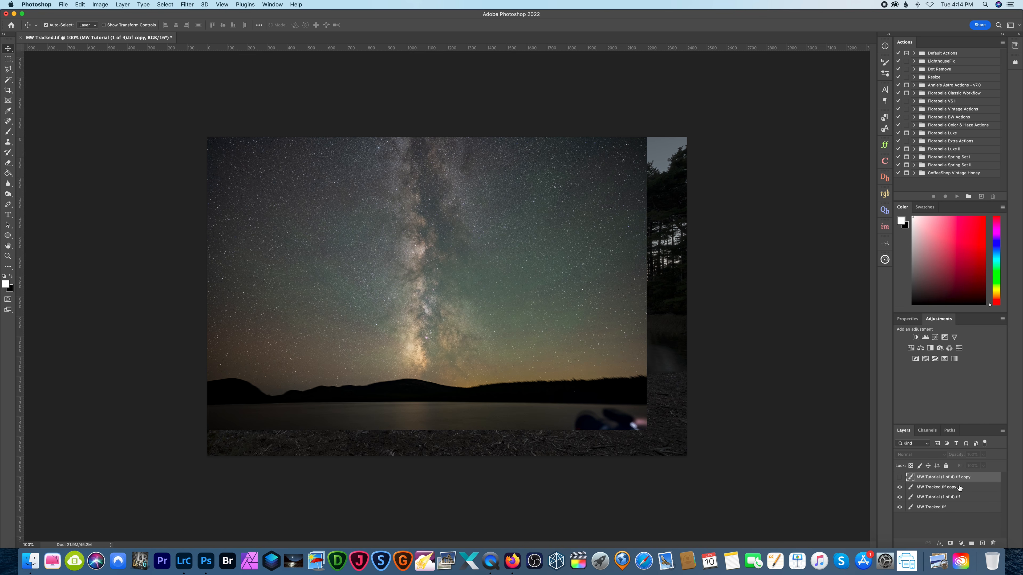
{"action": "left_click", "coordinate": [959, 488]}
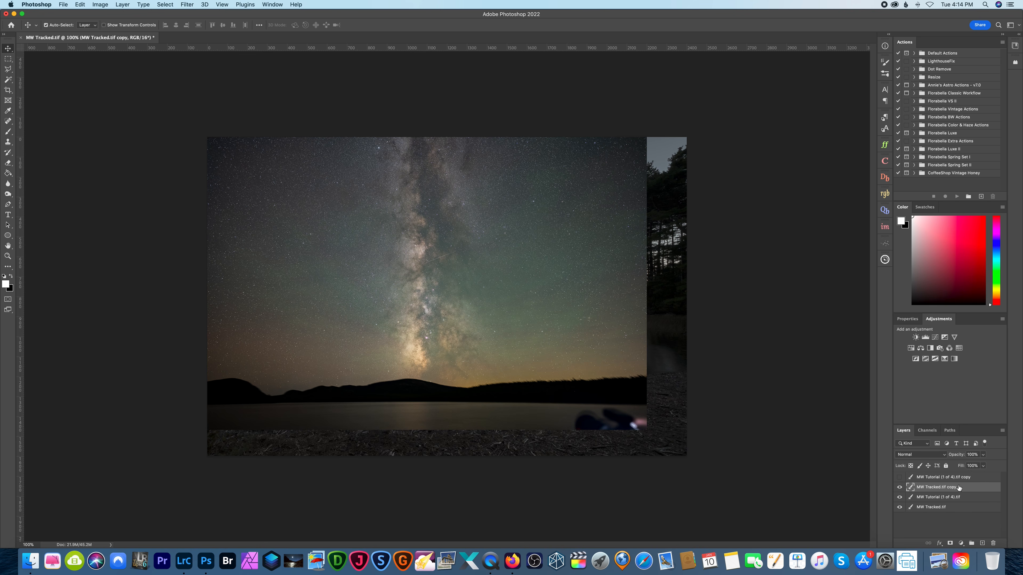
{"action": "left_click", "coordinate": [79, 5]}
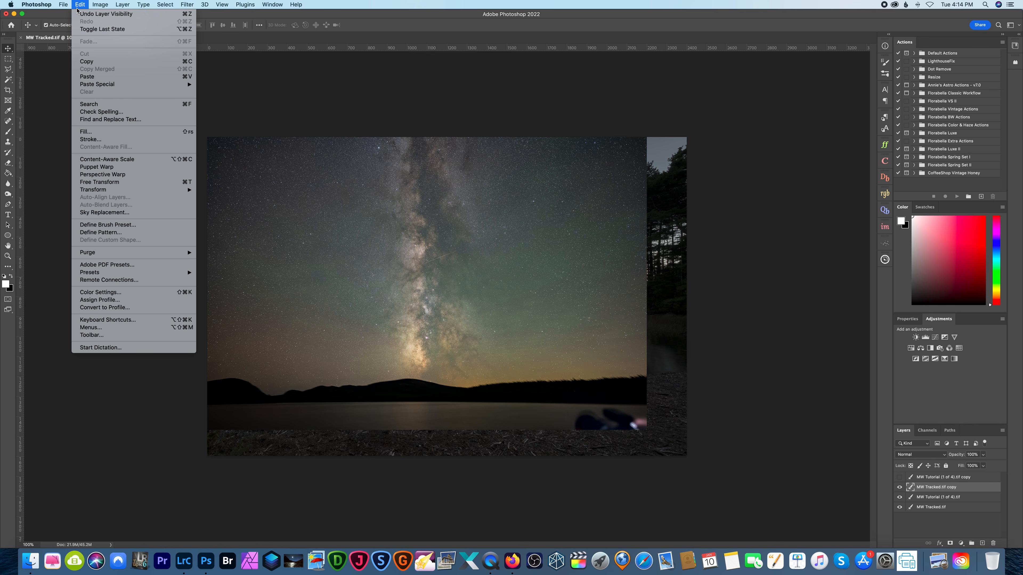
{"action": "left_click", "coordinate": [122, 183]}
{"action": "left_click_drag", "start_coordinate": [646, 430], "coordinate": [688, 459]}
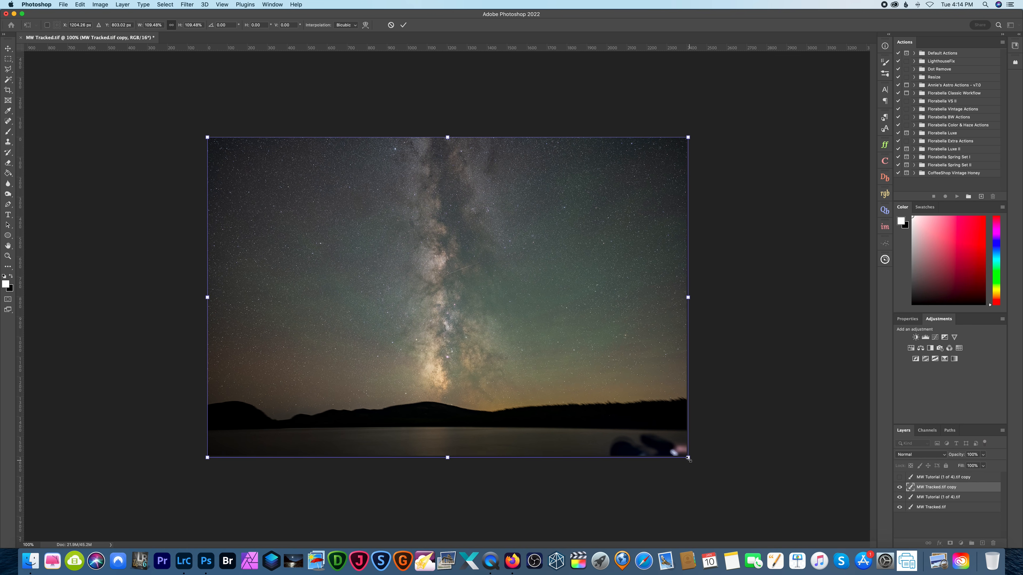
{"action": "key", "text": "Return"}
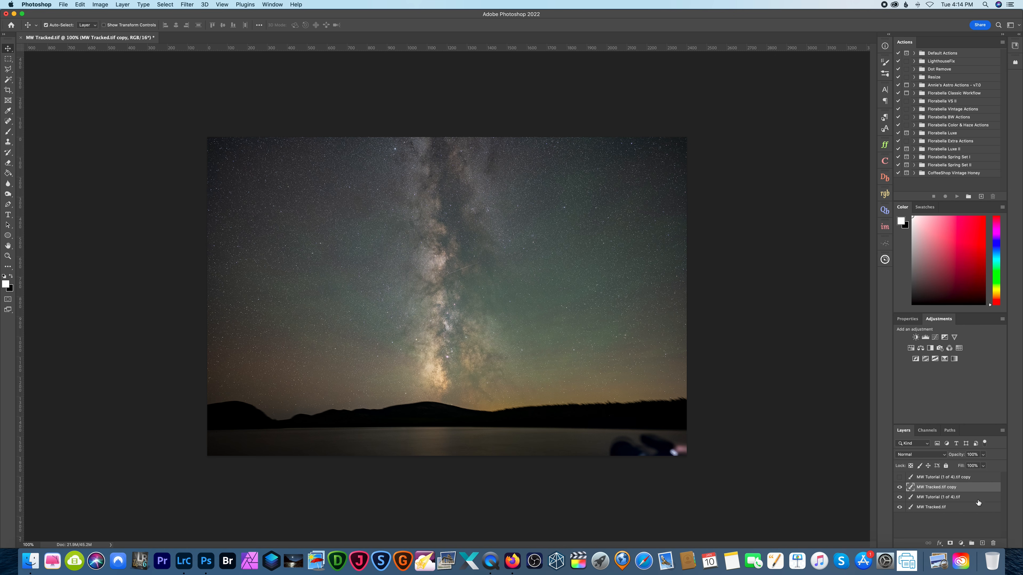
Show the MW Tutorial copy layer again and start Sky Replacement on it.
{"action": "left_click", "coordinate": [941, 479]}
{"action": "left_click", "coordinate": [899, 477]}
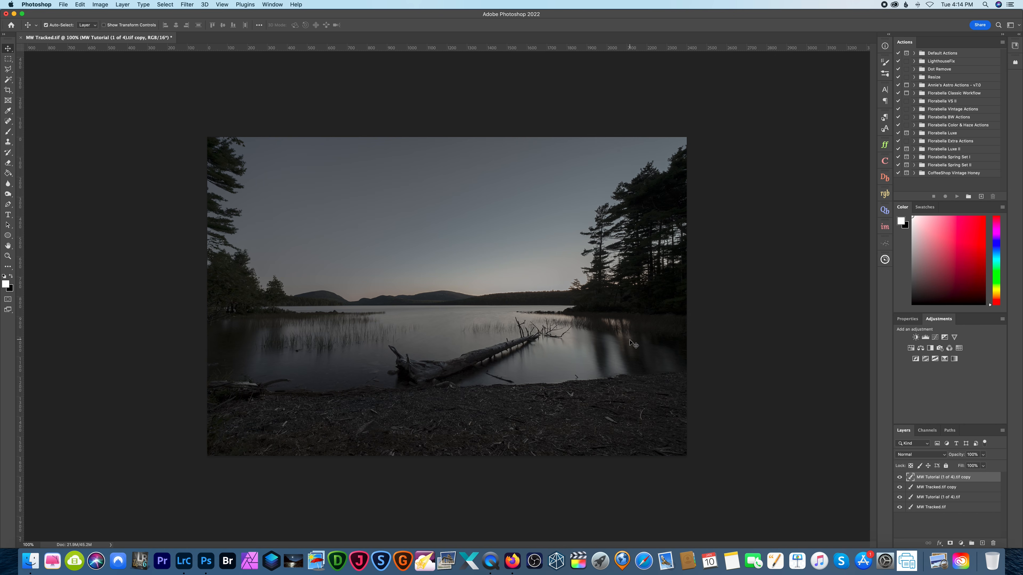
{"action": "left_click", "coordinate": [79, 4]}
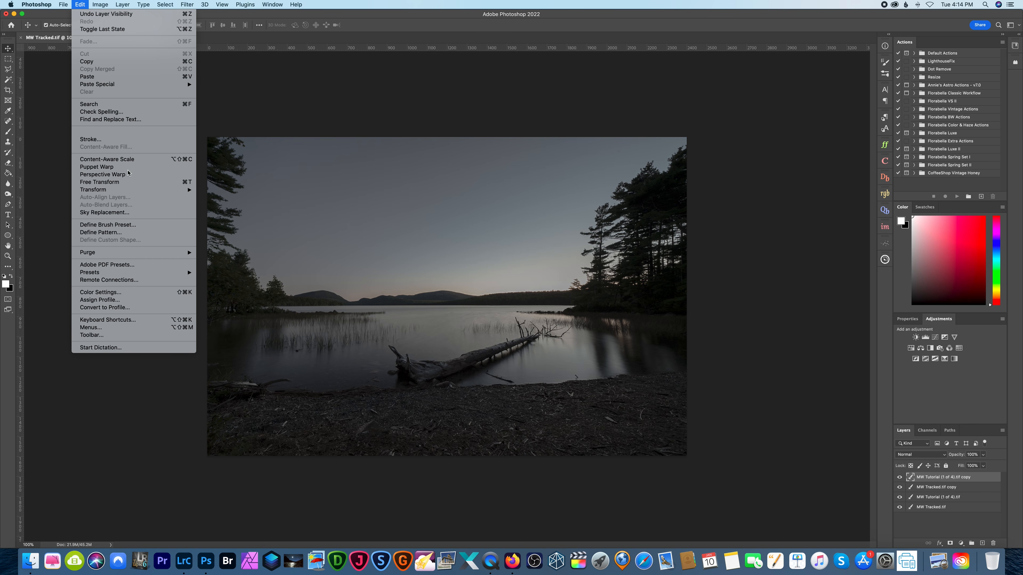
{"action": "left_click", "coordinate": [137, 213]}
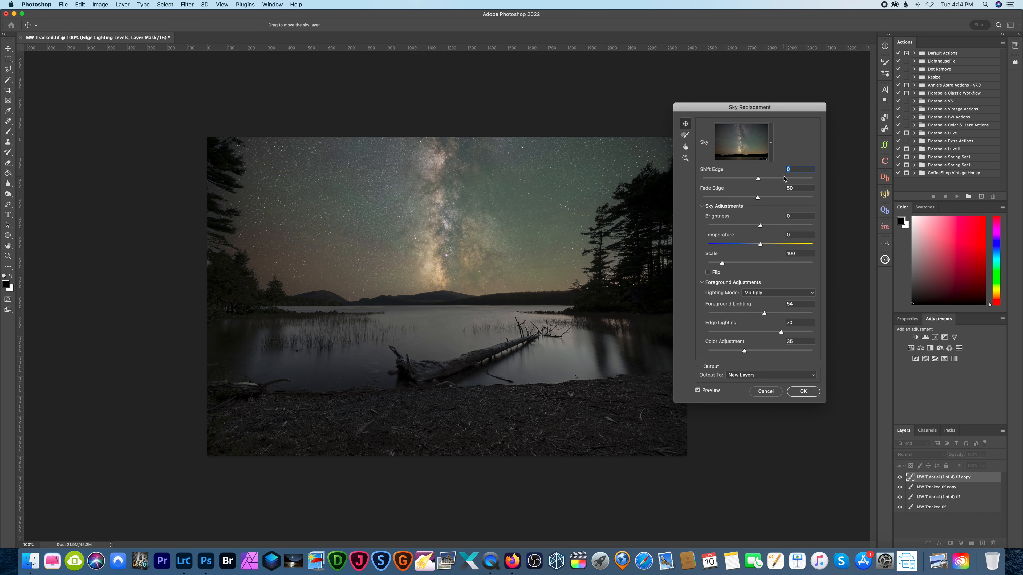
Look at how a new sky image is imported and browse the saved Mikes Milky Way 22 skies.
{"action": "left_click", "coordinate": [771, 143]}
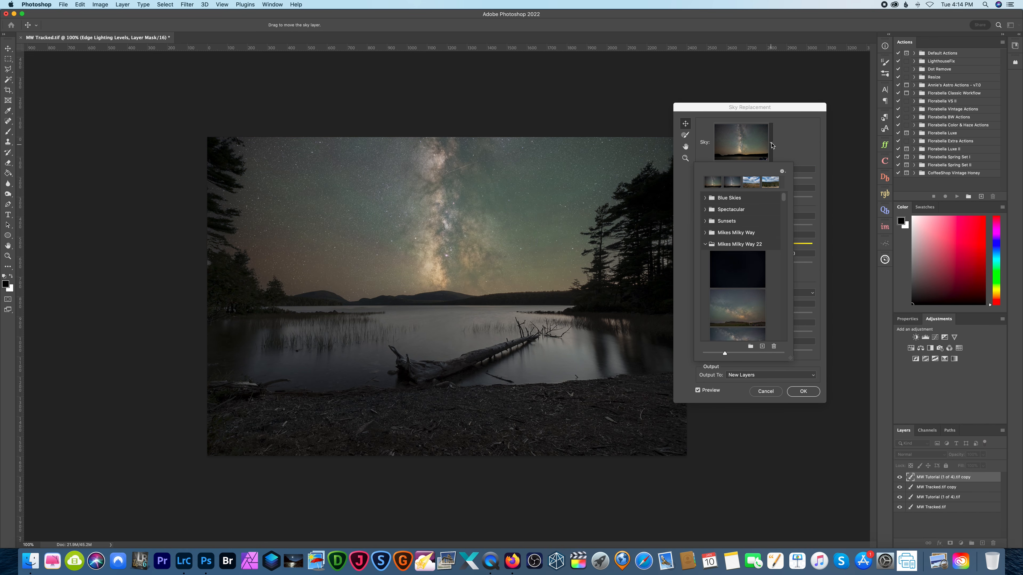
{"action": "left_click", "coordinate": [762, 347]}
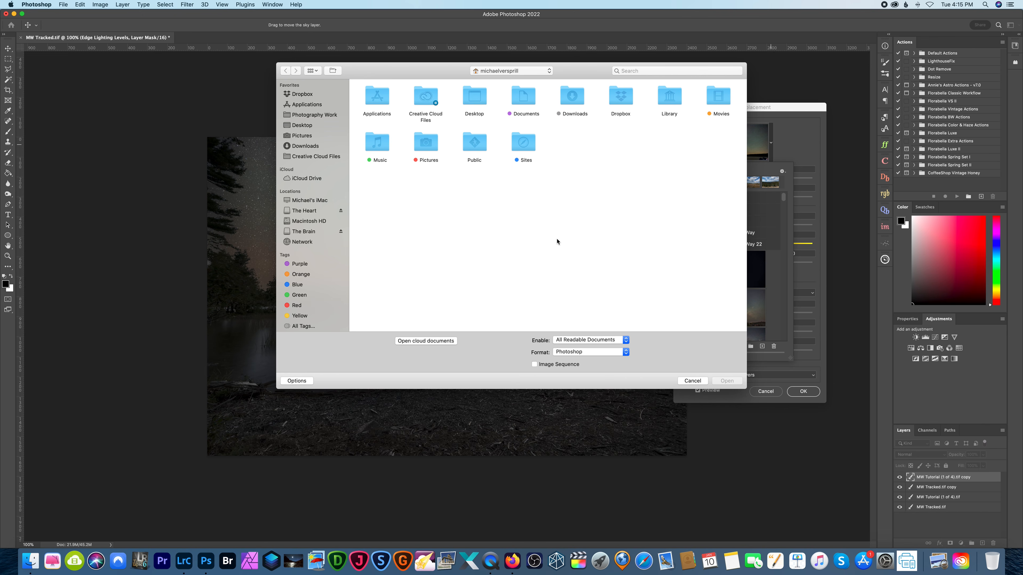
{"action": "left_click", "coordinate": [692, 380]}
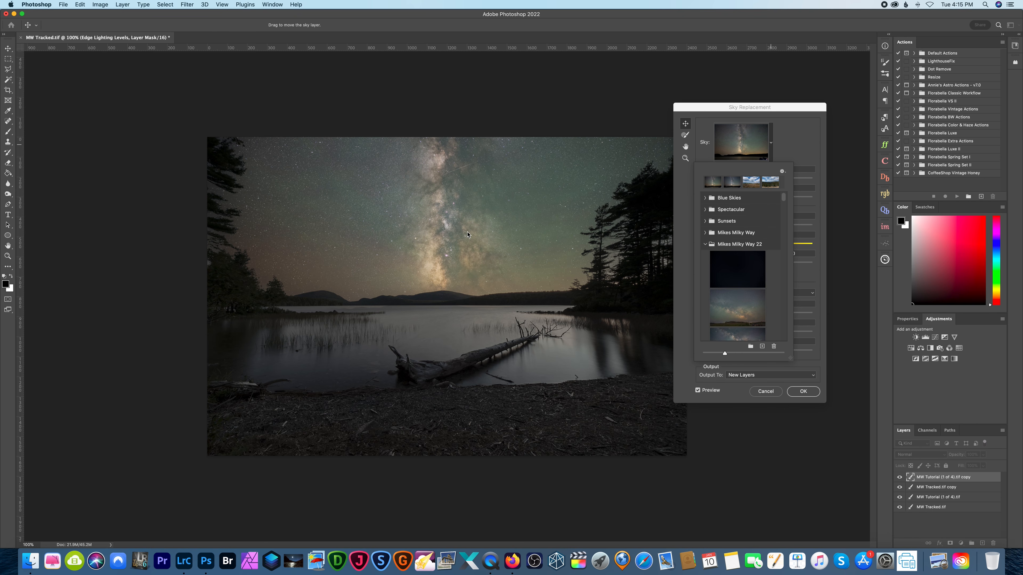
{"action": "scroll", "coordinate": [760, 324], "scroll_direction": "down", "scroll_amount": 10}
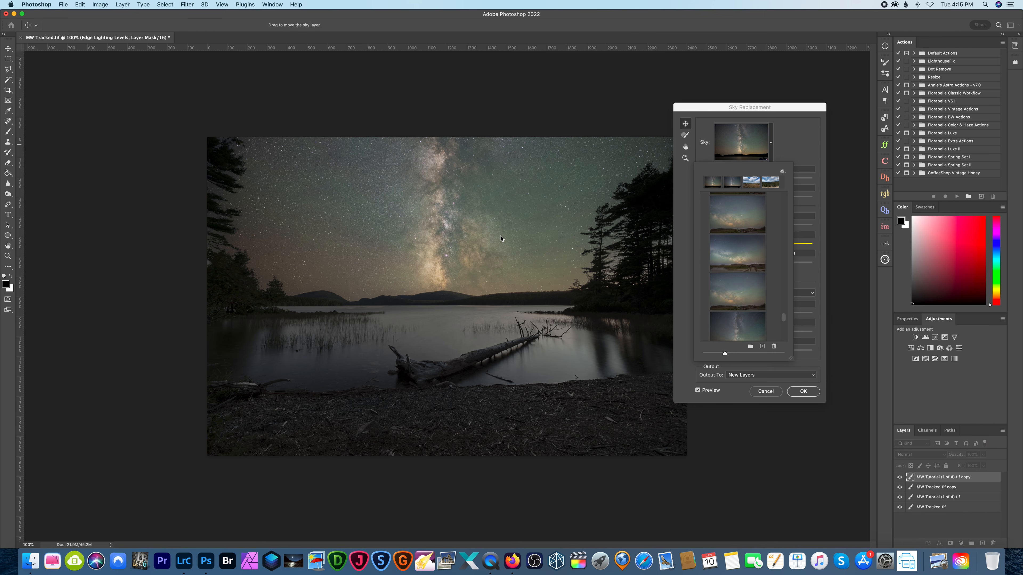
{"action": "left_click", "coordinate": [487, 238]}
Nudge the replacement sky's position, set Fade Edge to 35 and sky Brightness to 9.
{"action": "mouse_move", "coordinate": [496, 251]}
{"action": "left_mouse_down"}
{"action": "mouse_move", "coordinate": [495, 226]}
{"action": "mouse_move", "coordinate": [494, 245]}
{"action": "left_mouse_up"}
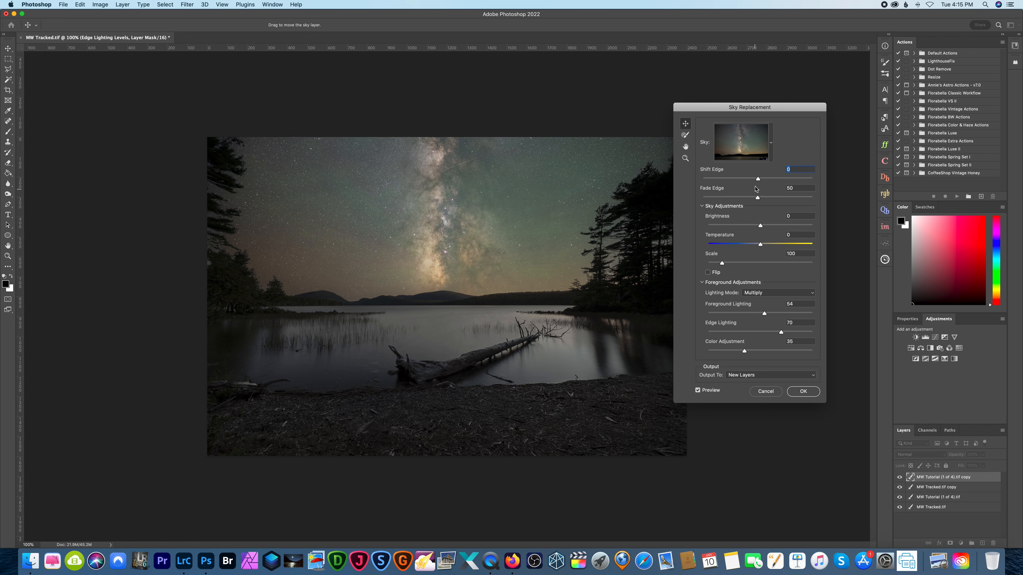
{"action": "left_click_drag", "start_coordinate": [757, 198], "coordinate": [742, 200]}
{"action": "left_click_drag", "start_coordinate": [760, 225], "coordinate": [764, 226]}
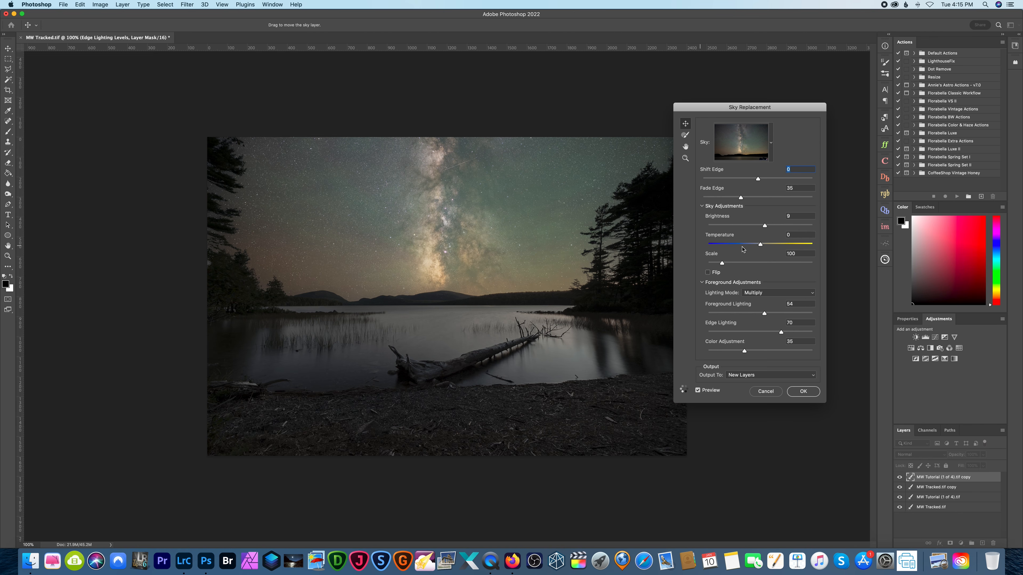
Reduce the foreground lighting, fine-tune the edge lighting and color adjustment, and output the sky replacement to new layers.
{"action": "mouse_move", "coordinate": [764, 314]}
{"action": "left_mouse_down"}
{"action": "mouse_move", "coordinate": [748, 313]}
{"action": "mouse_move", "coordinate": [771, 313]}
{"action": "mouse_move", "coordinate": [757, 314]}
{"action": "left_mouse_up"}
{"action": "mouse_move", "coordinate": [783, 334]}
{"action": "left_mouse_down"}
{"action": "mouse_move", "coordinate": [758, 334]}
{"action": "mouse_move", "coordinate": [770, 334]}
{"action": "mouse_move", "coordinate": [762, 354]}
{"action": "mouse_move", "coordinate": [808, 357]}
{"action": "mouse_move", "coordinate": [786, 353]}
{"action": "left_mouse_up"}
{"action": "left_click", "coordinate": [803, 392]}
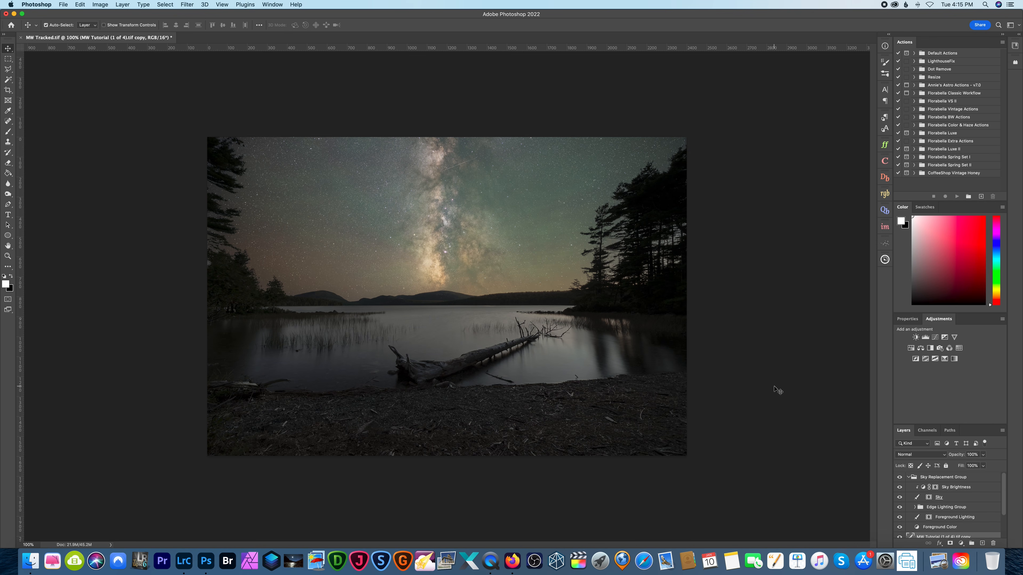
Burn the shadows along the distant tree line and hills on the MW Tutorial (1 of 4).tif copy layer, using a smaller brush.
{"action": "key", "text": "super+equal"}
{"action": "key", "text": "super+equal"}
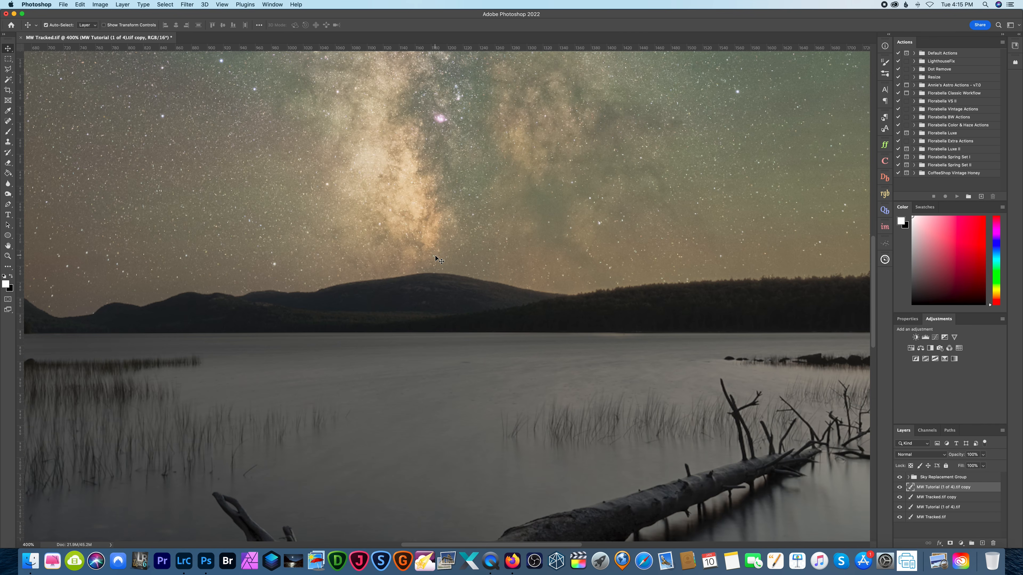
{"action": "key", "text": "super+equal"}
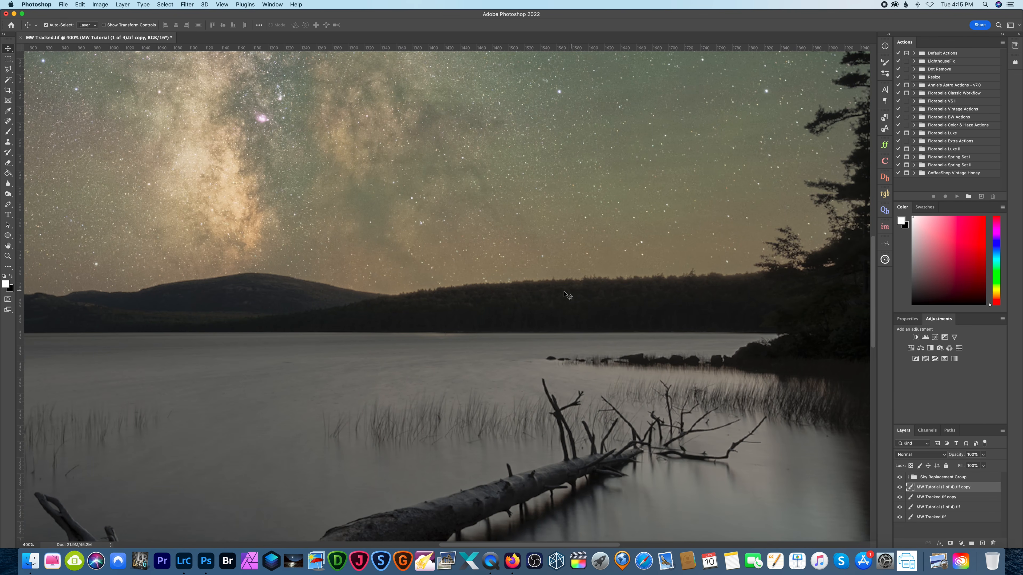
{"action": "left_click", "coordinate": [932, 480]}
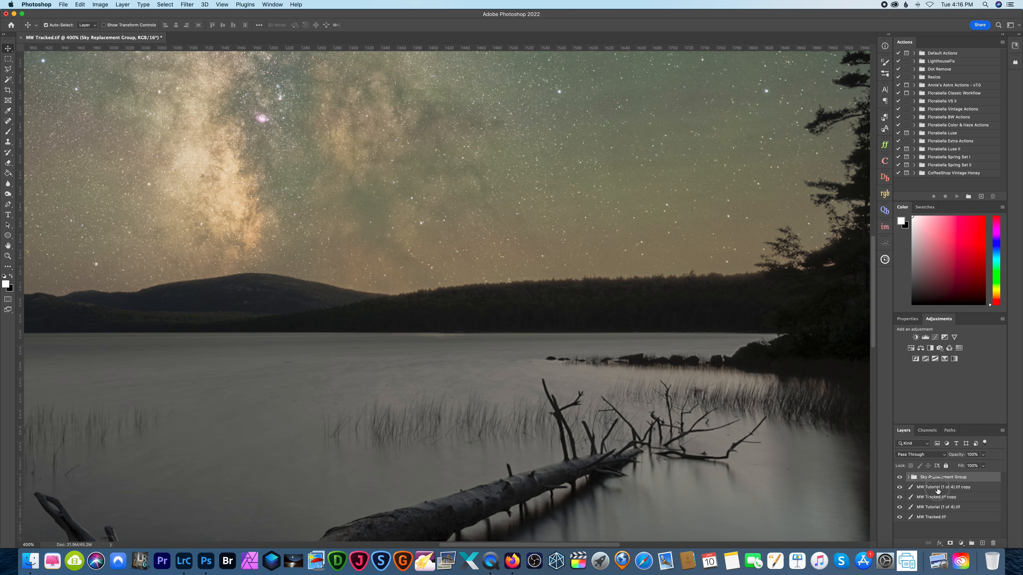
{"action": "left_click", "coordinate": [938, 487]}
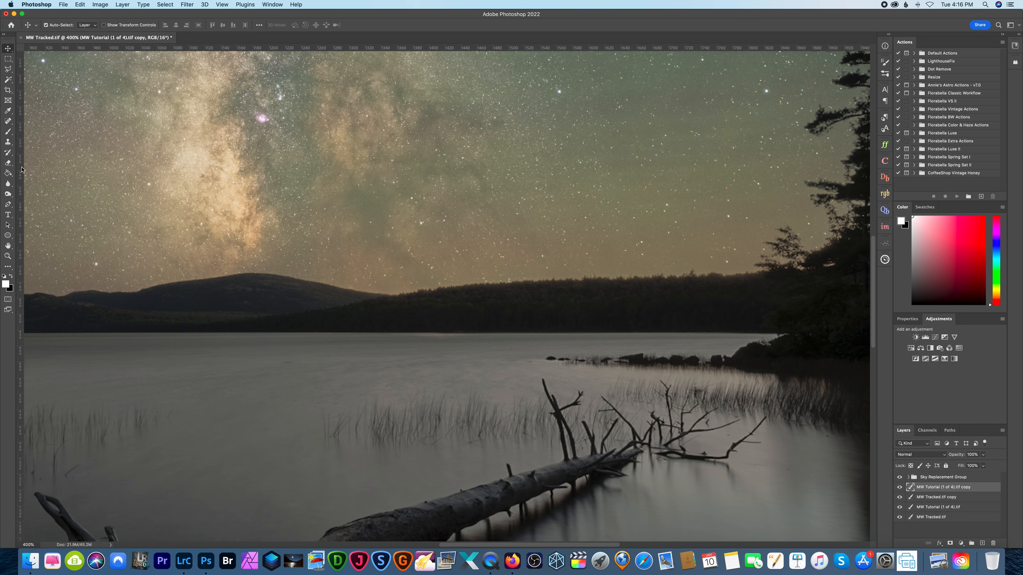
{"action": "left_click", "coordinate": [7, 193]}
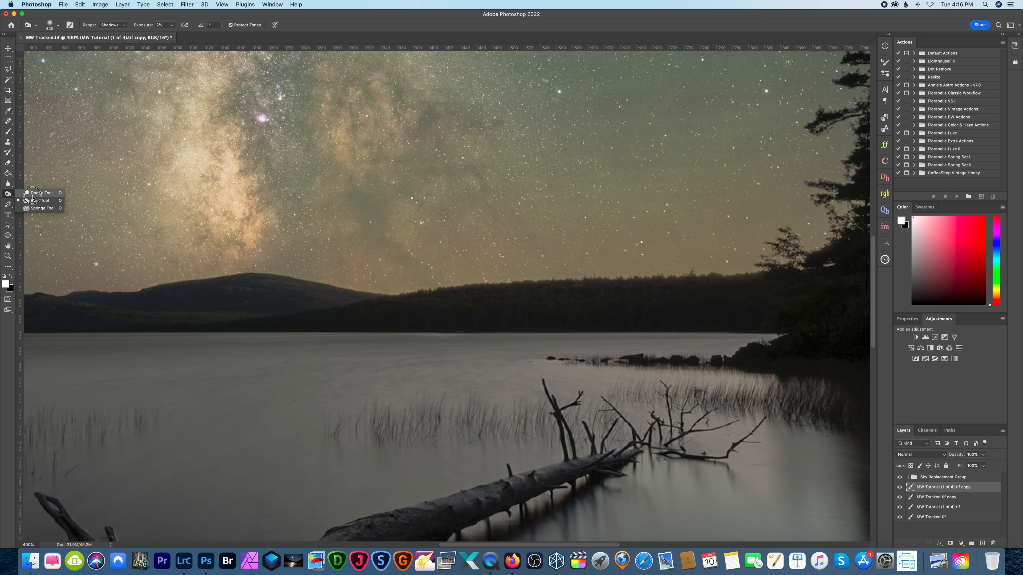
{"action": "left_click", "coordinate": [42, 200]}
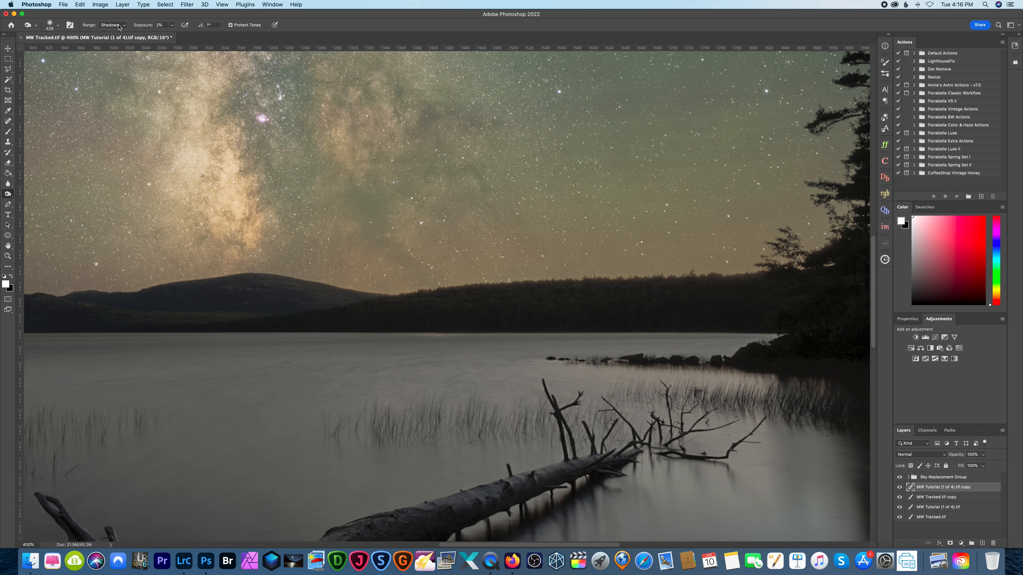
{"action": "left_click", "coordinate": [58, 25]}
{"action": "left_click_drag", "start_coordinate": [87, 51], "coordinate": [77, 51]}
{"action": "left_click", "coordinate": [438, 313]}
{"action": "mouse_move", "coordinate": [419, 304]}
{"action": "left_mouse_down"}
{"action": "mouse_move", "coordinate": [624, 305]}
{"action": "mouse_move", "coordinate": [241, 303]}
{"action": "mouse_move", "coordinate": [276, 293]}
{"action": "left_mouse_up"}
Examine the horizon blend across the hills and the trees on both shores, finishing with the whole image in view.
{"action": "scroll", "coordinate": [277, 294], "scroll_direction": "left", "scroll_amount": 10}
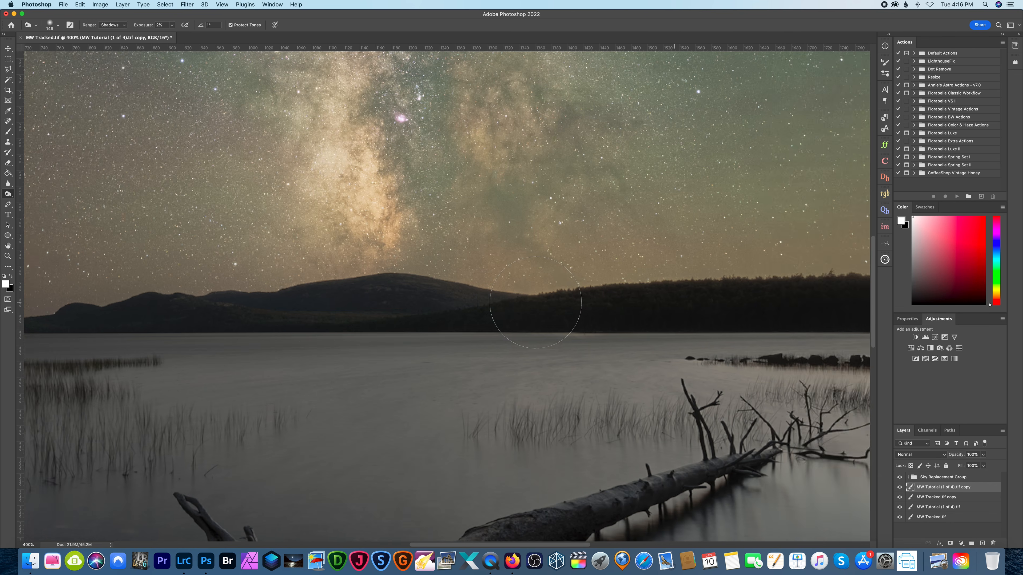
{"action": "scroll", "coordinate": [354, 294], "scroll_direction": "left", "scroll_amount": 10}
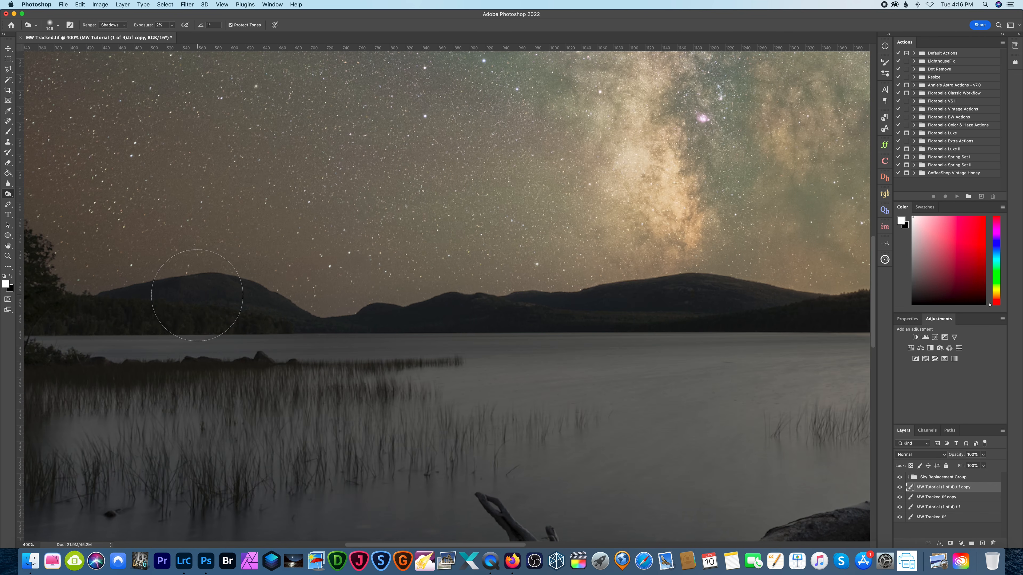
{"action": "scroll", "coordinate": [201, 294], "scroll_direction": "left", "scroll_amount": 4}
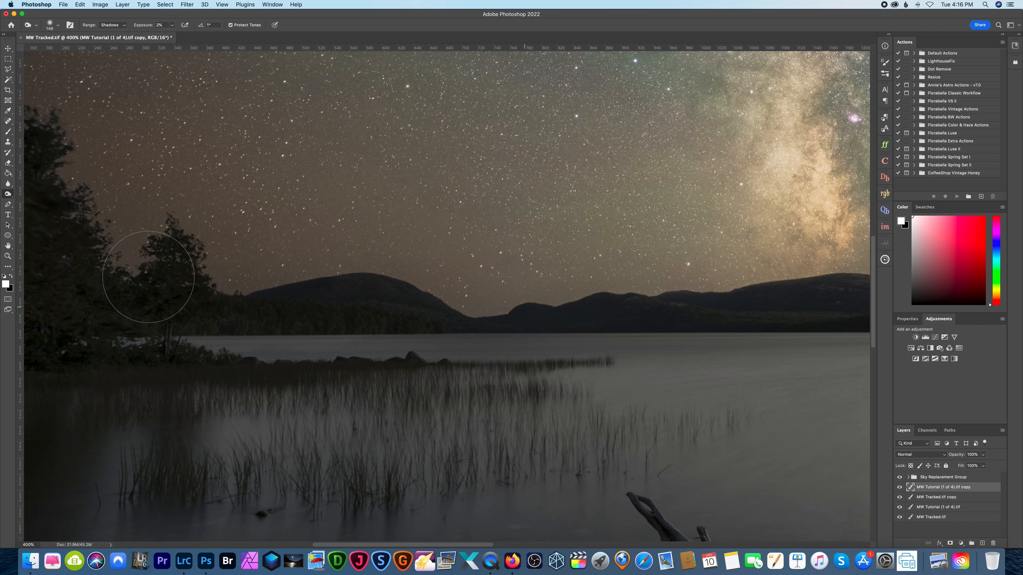
{"action": "scroll", "coordinate": [141, 286], "scroll_direction": "left", "scroll_amount": 5}
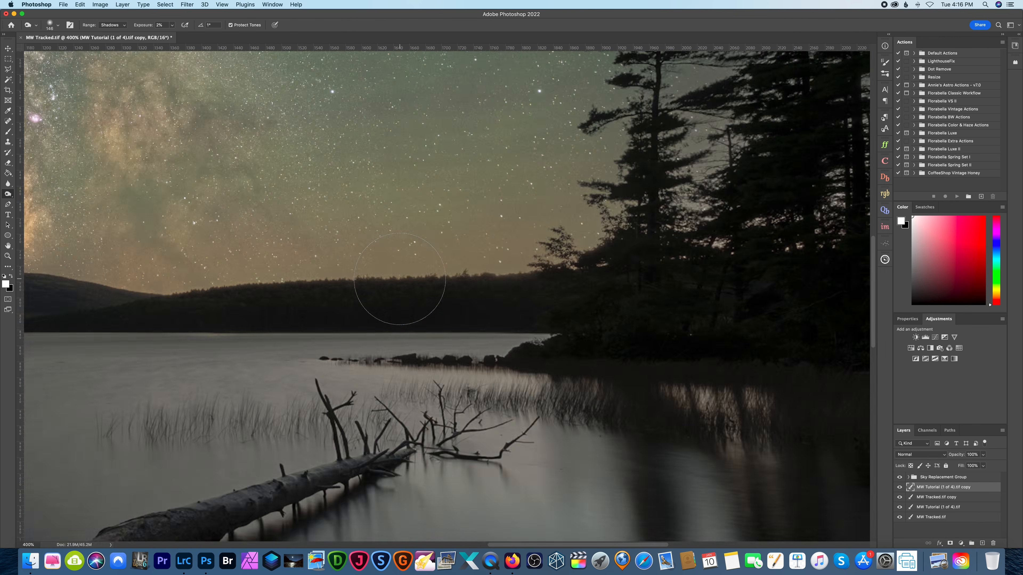
{"action": "scroll", "coordinate": [399, 279], "scroll_direction": "right", "scroll_amount": 5}
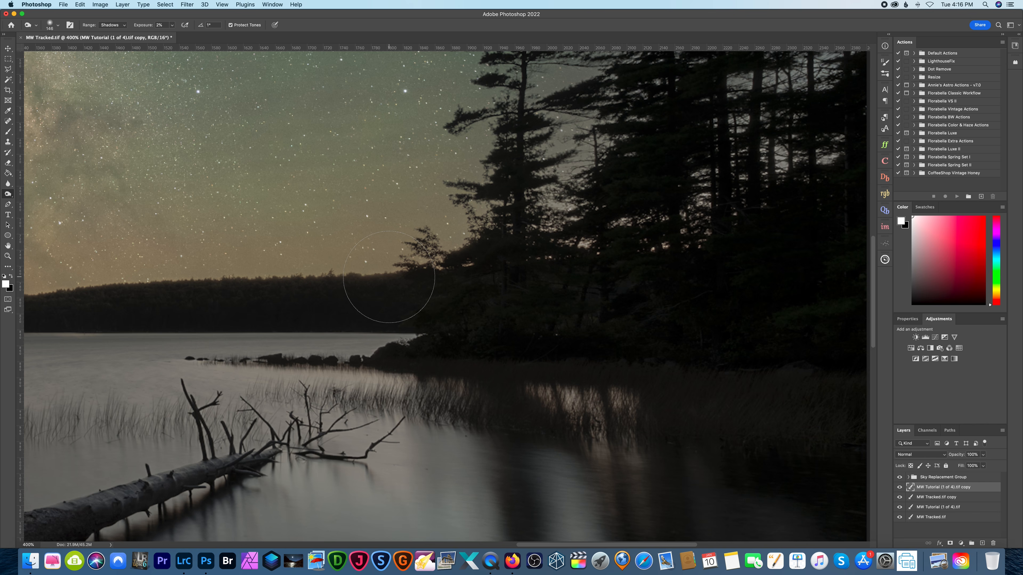
{"action": "key", "text": "super+minus"}
{"action": "key", "text": "super+minus"}
{"action": "key", "text": "super+minus"}
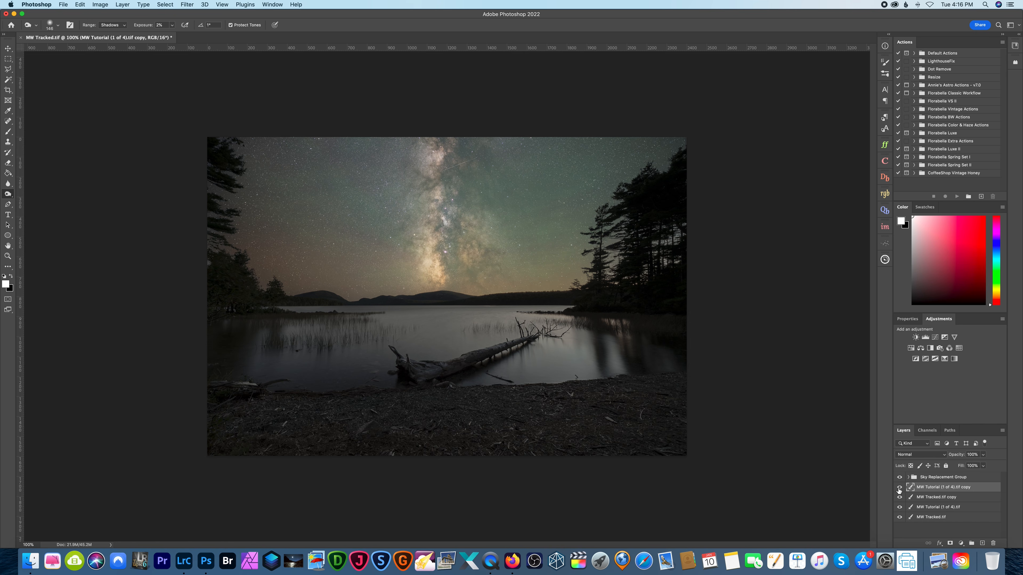
Compare the image with and without the Sky Replacement Group, and move the MW Tracked.tif copy layer above the group.
{"action": "left_click", "coordinate": [916, 499]}
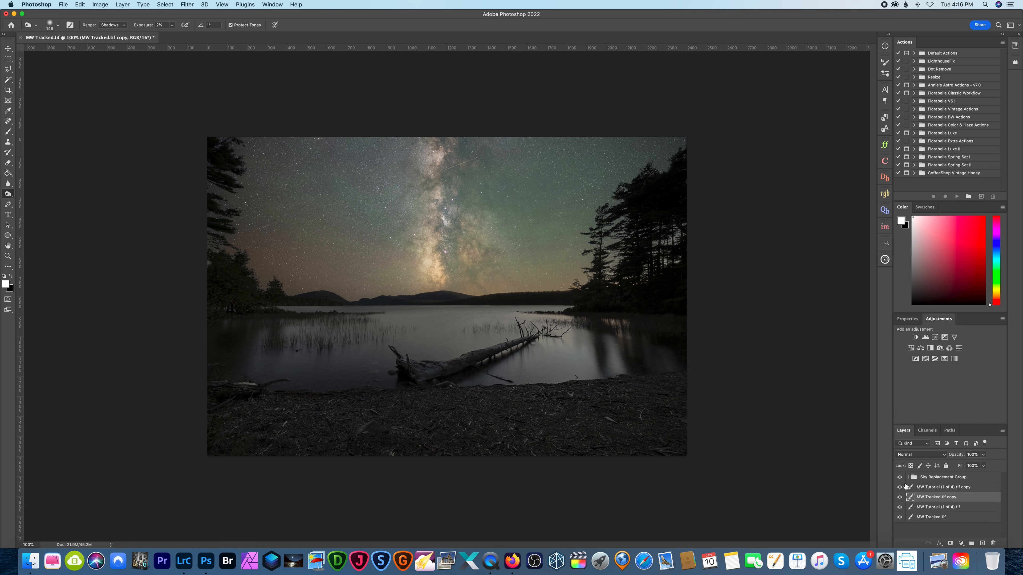
{"action": "left_click", "coordinate": [899, 477]}
{"action": "left_click", "coordinate": [899, 477]}
{"action": "left_click", "coordinate": [899, 477]}
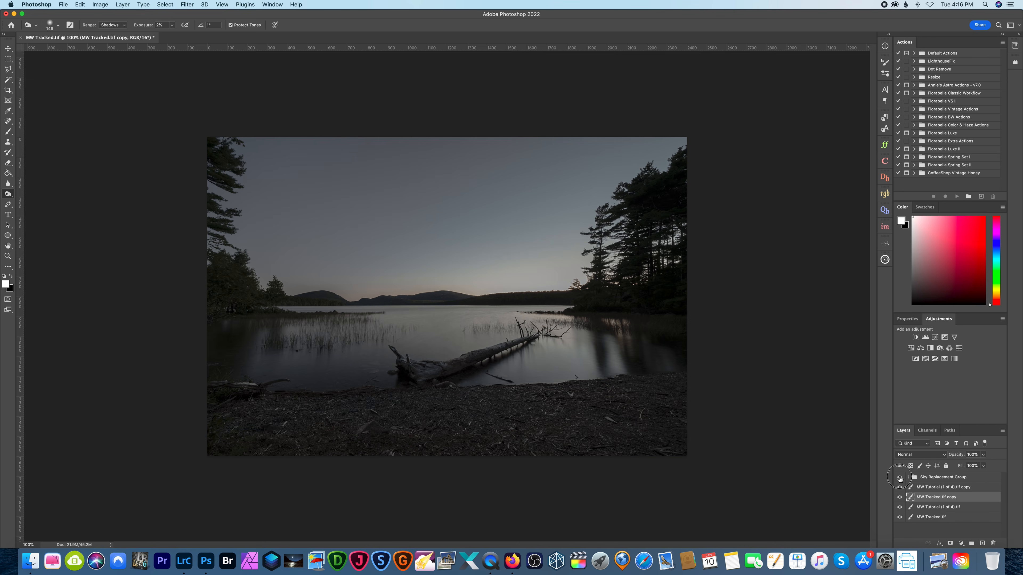
{"action": "left_click", "coordinate": [900, 478]}
{"action": "left_click_drag", "start_coordinate": [932, 499], "coordinate": [902, 477]}
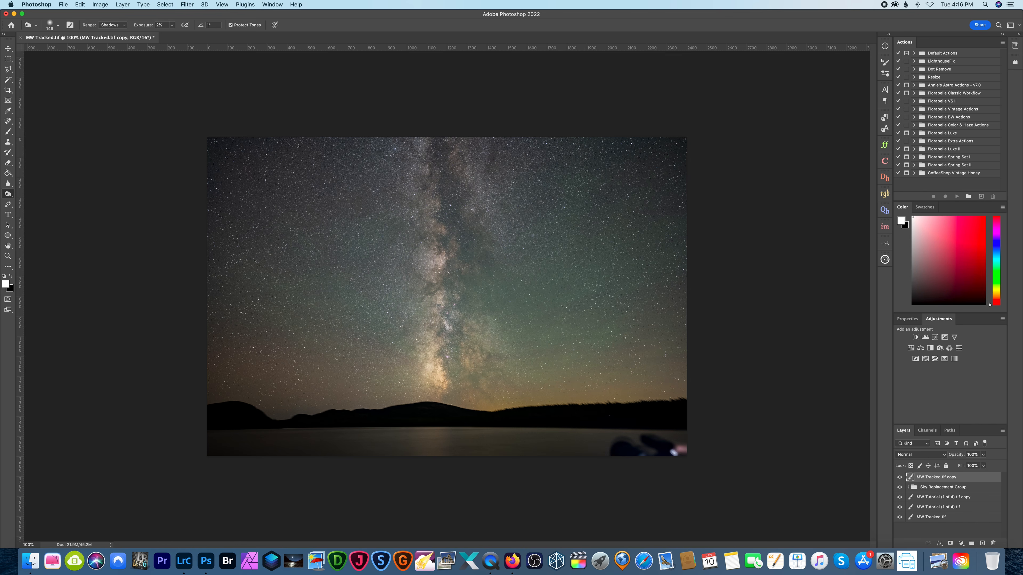
Flip the MW Tracked.tif copy layer vertically to create a mirrored Milky Way.
{"action": "left_click", "coordinate": [99, 5]}
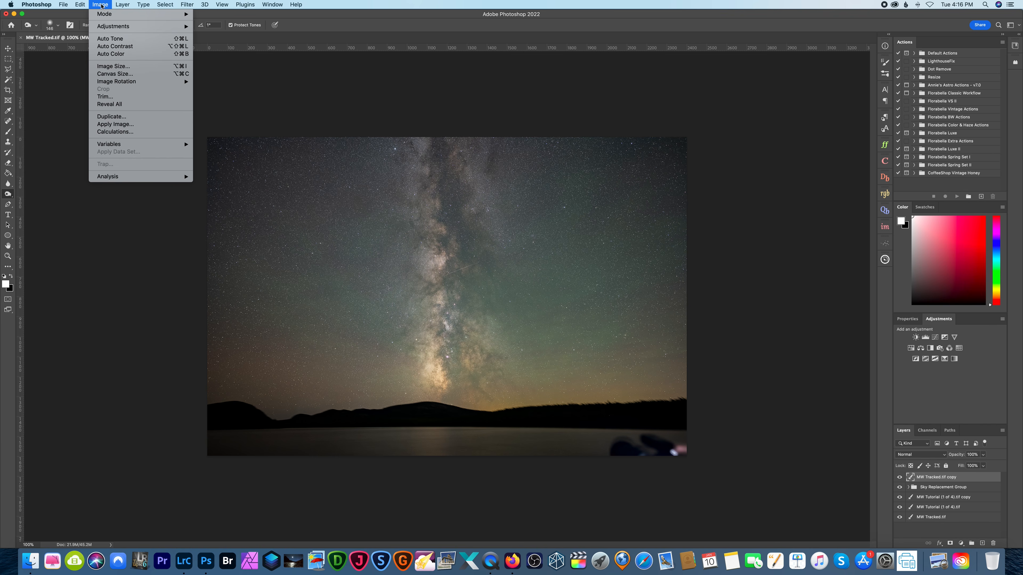
{"action": "mouse_move", "coordinate": [86, 6]}
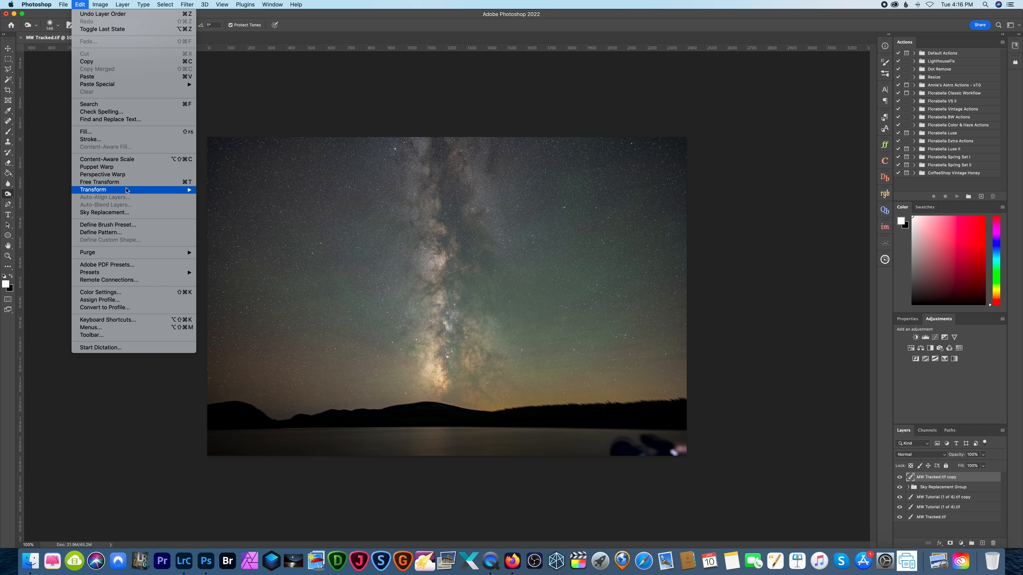
{"action": "mouse_move", "coordinate": [125, 190]}
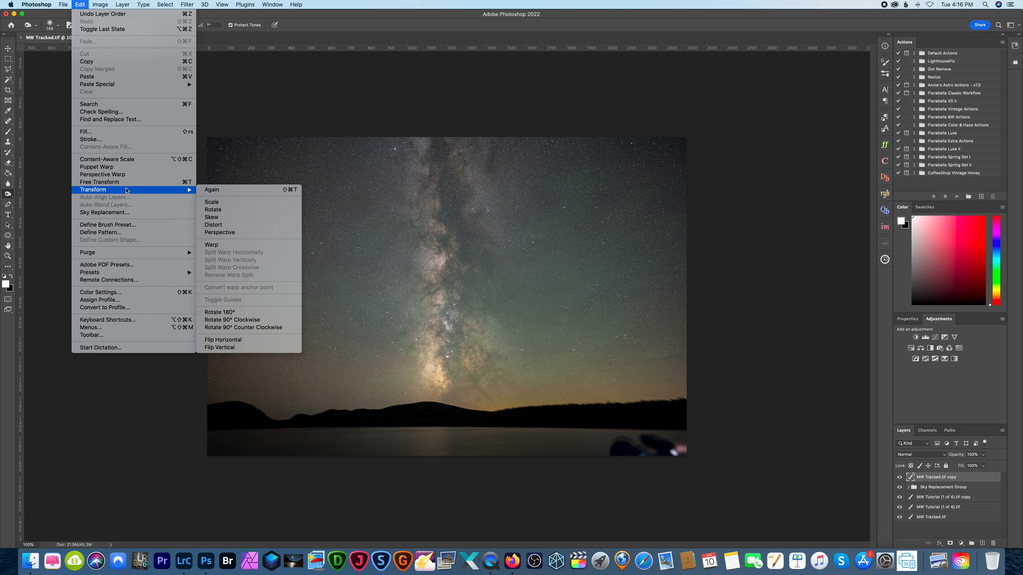
{"action": "left_click", "coordinate": [252, 348]}
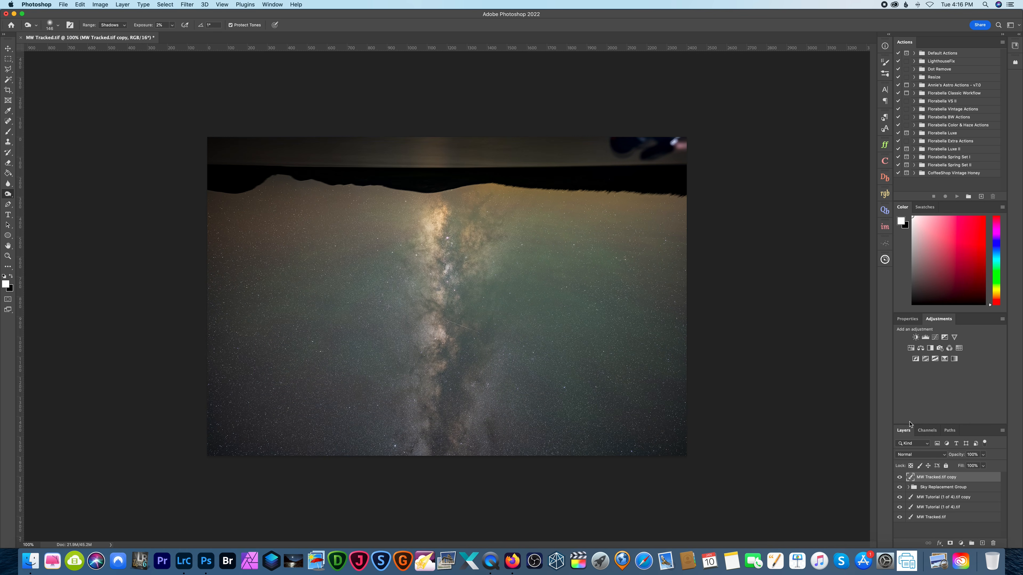
Lower the flipped layer's opacity to 50% and move it down so its Milky Way reflection lies over the lake.
{"action": "left_click", "coordinate": [982, 454]}
{"action": "left_click_drag", "start_coordinate": [986, 464], "coordinate": [965, 465]}
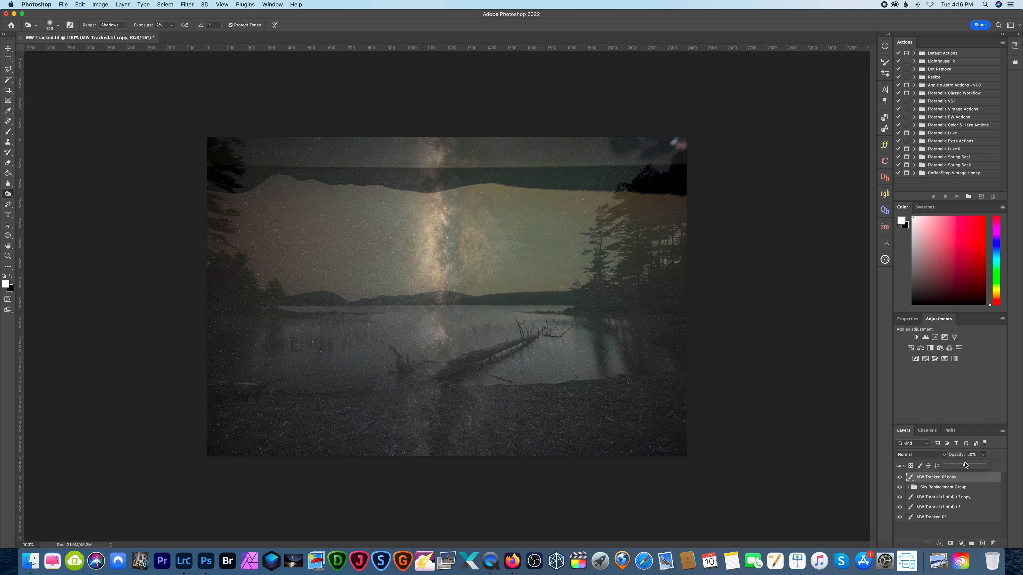
{"action": "left_click", "coordinate": [7, 49]}
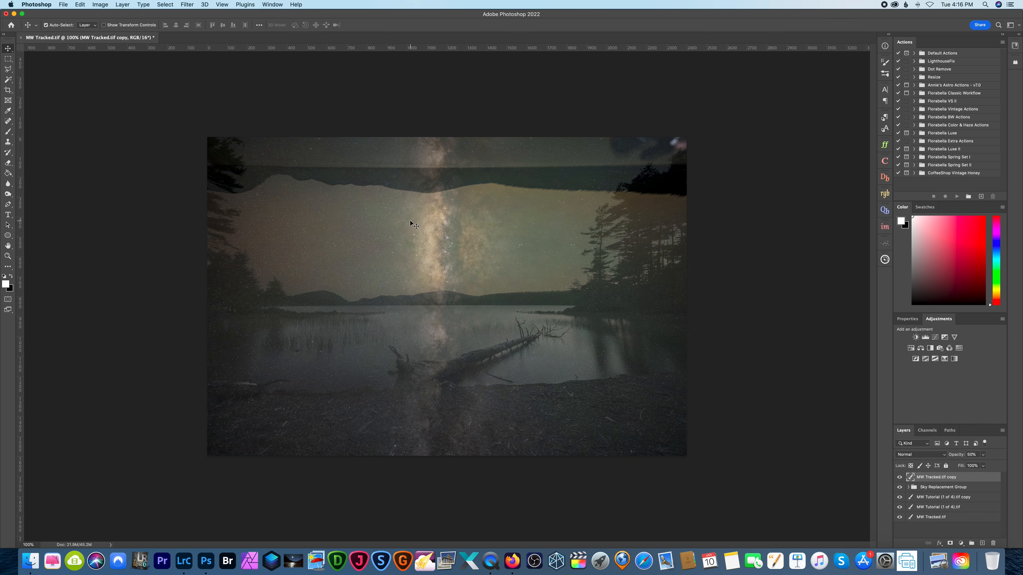
{"action": "left_click_drag", "start_coordinate": [430, 214], "coordinate": [429, 306]}
{"action": "left_click_drag", "start_coordinate": [439, 262], "coordinate": [439, 262]}
Restore the flipped layer's opacity to 100% and set its blend mode to Overlay.
{"action": "left_click", "coordinate": [983, 455]}
{"action": "left_click_drag", "start_coordinate": [983, 466], "coordinate": [1021, 465]}
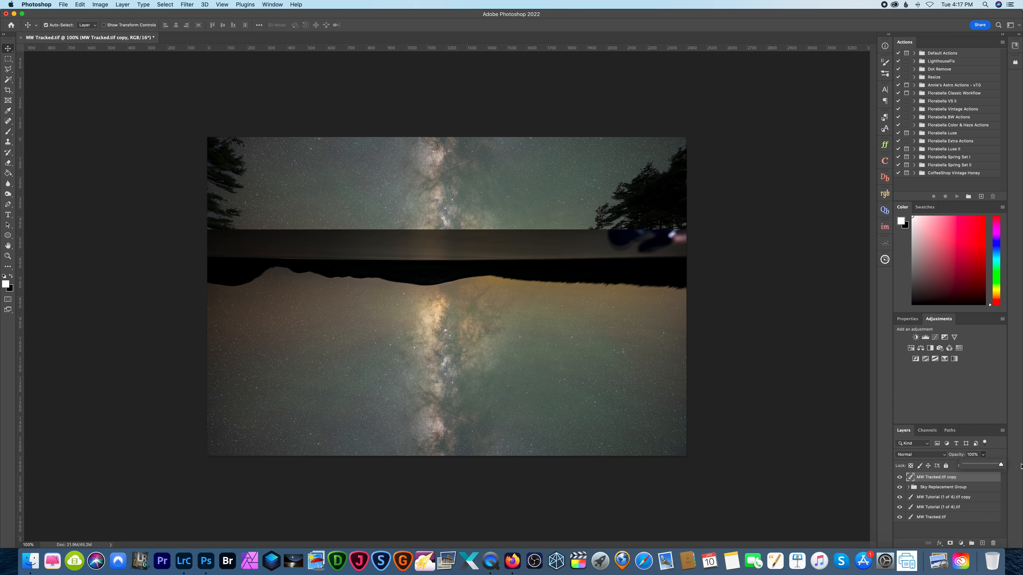
{"action": "left_click", "coordinate": [921, 456]}
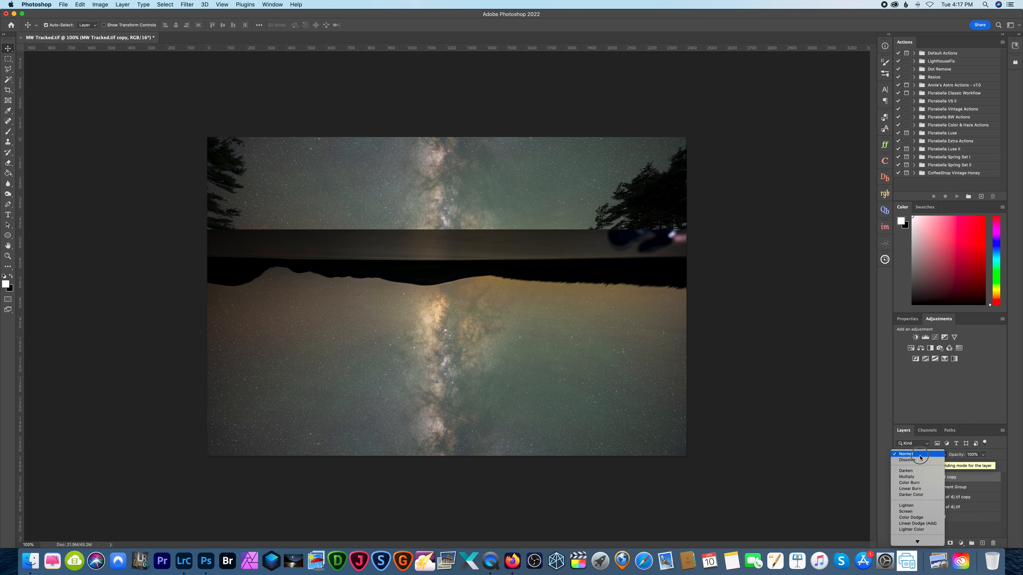
{"action": "left_click", "coordinate": [921, 457]}
{"action": "left_click", "coordinate": [920, 455]}
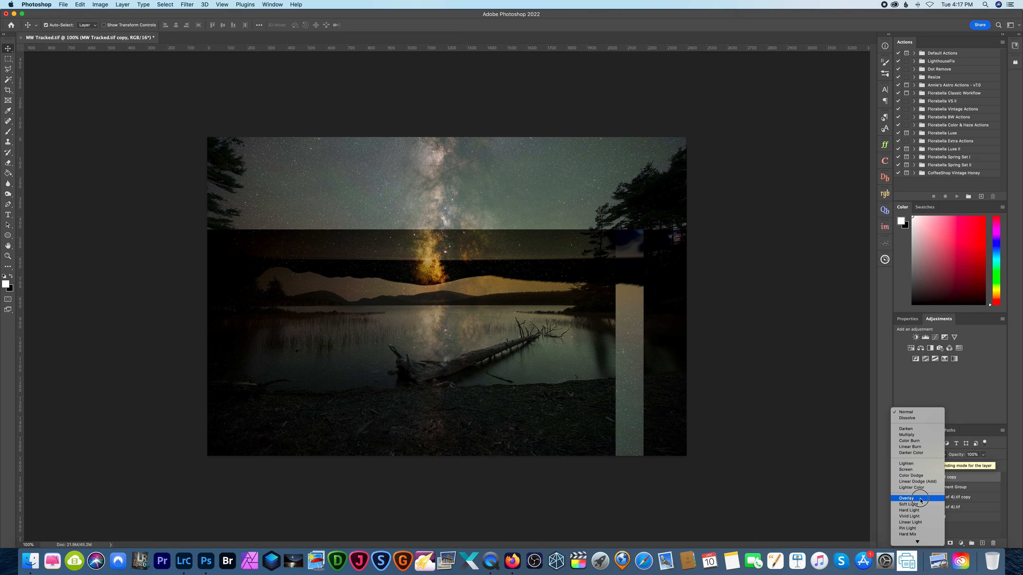
{"action": "left_click", "coordinate": [920, 500]}
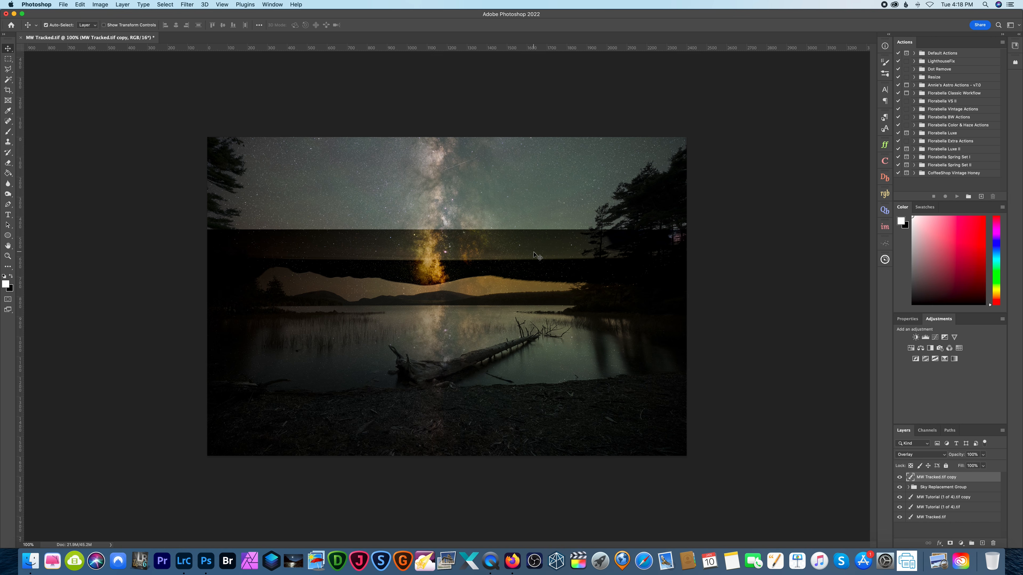
Apply a Gaussian Blur with a radius of about 19 pixels to the flipped sky layer to soften the reflection.
{"action": "key", "text": "super+plus"}
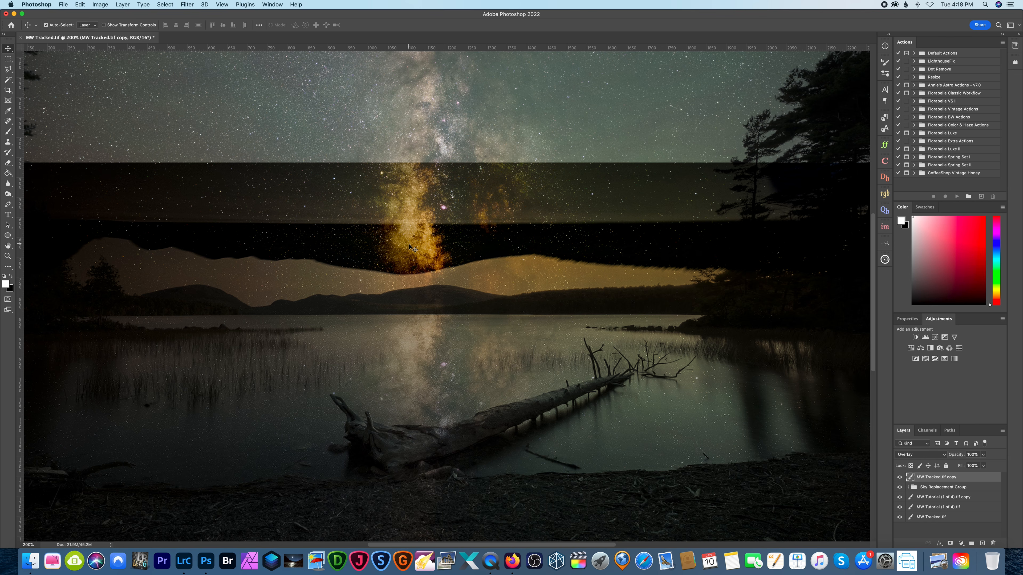
{"action": "left_click", "coordinate": [188, 6]}
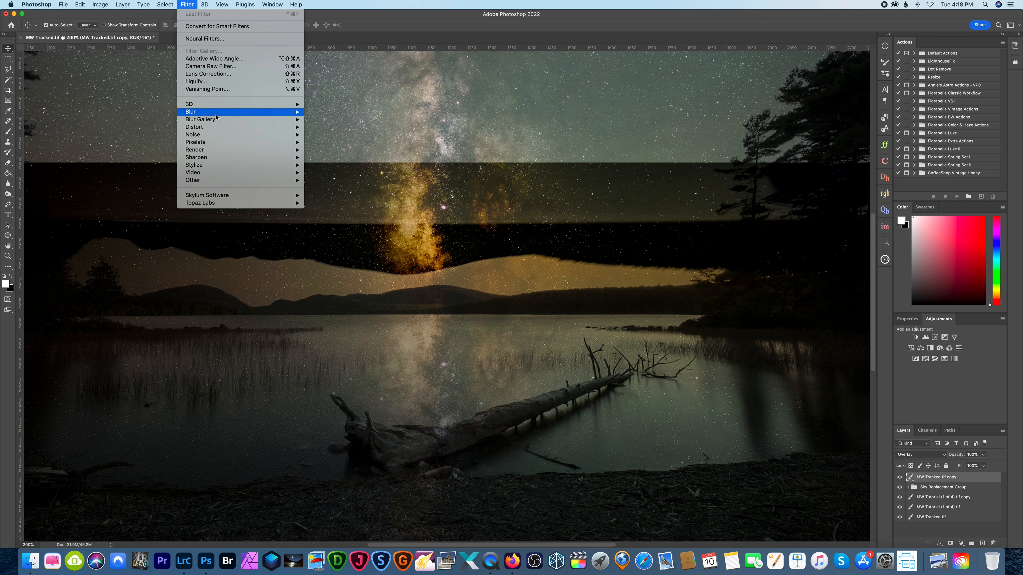
{"action": "mouse_move", "coordinate": [258, 113]}
{"action": "left_click", "coordinate": [349, 143]}
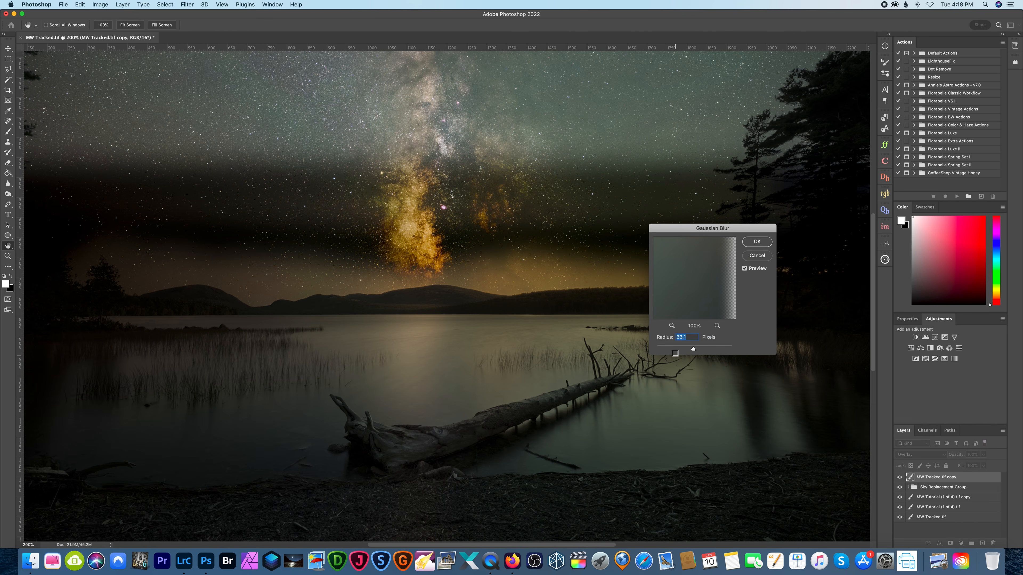
{"action": "left_click_drag", "start_coordinate": [690, 349], "coordinate": [689, 350]}
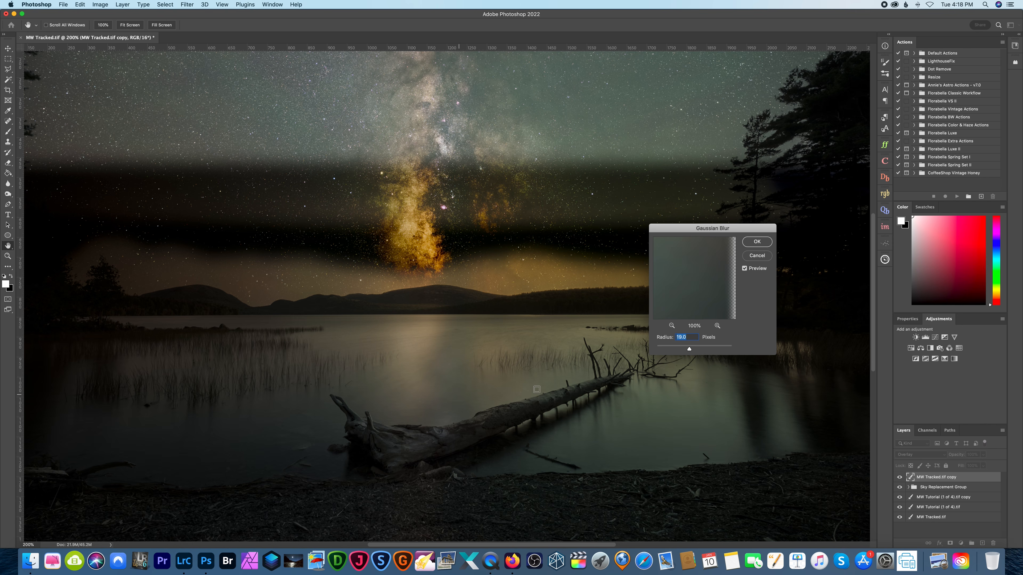
{"action": "left_click_drag", "start_coordinate": [689, 352], "coordinate": [690, 351]}
{"action": "left_click", "coordinate": [757, 243]}
{"action": "key", "text": "super+minus"}
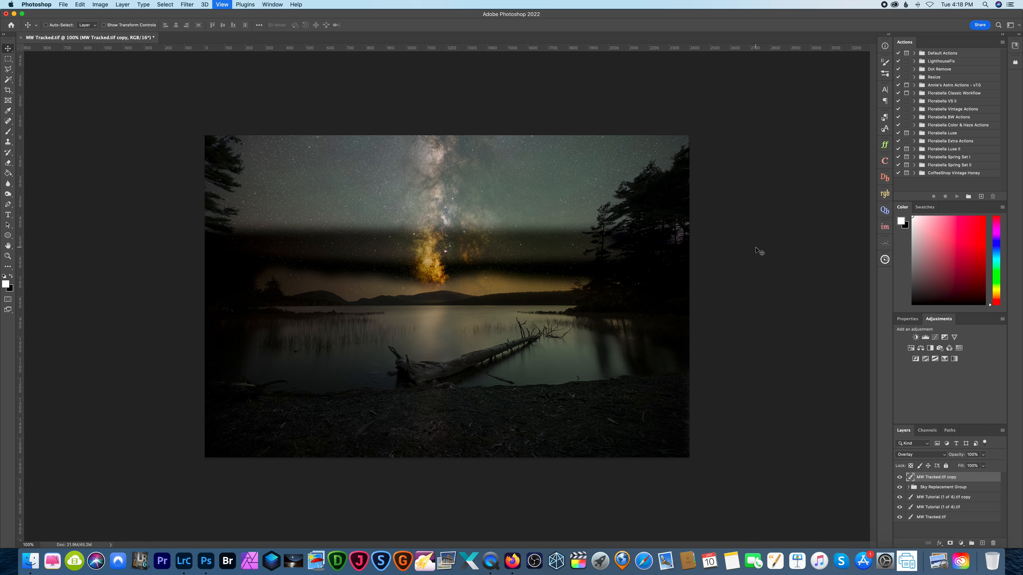
Add a layer mask to the flipped sky layer and set up a black brush at 100% opacity.
{"action": "key", "text": "super+plus"}
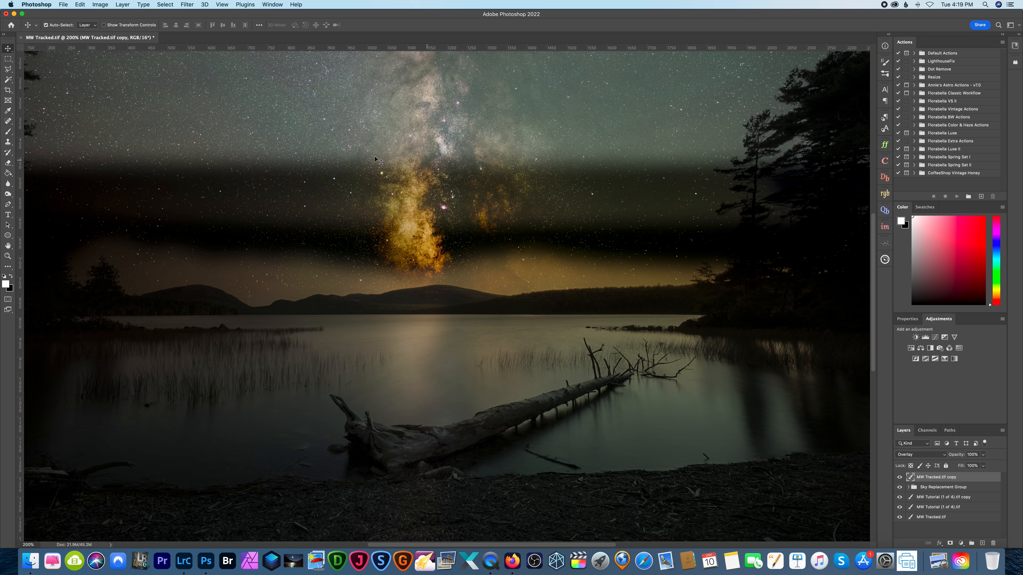
{"action": "scroll", "coordinate": [253, 220], "scroll_direction": "left", "scroll_amount": 5}
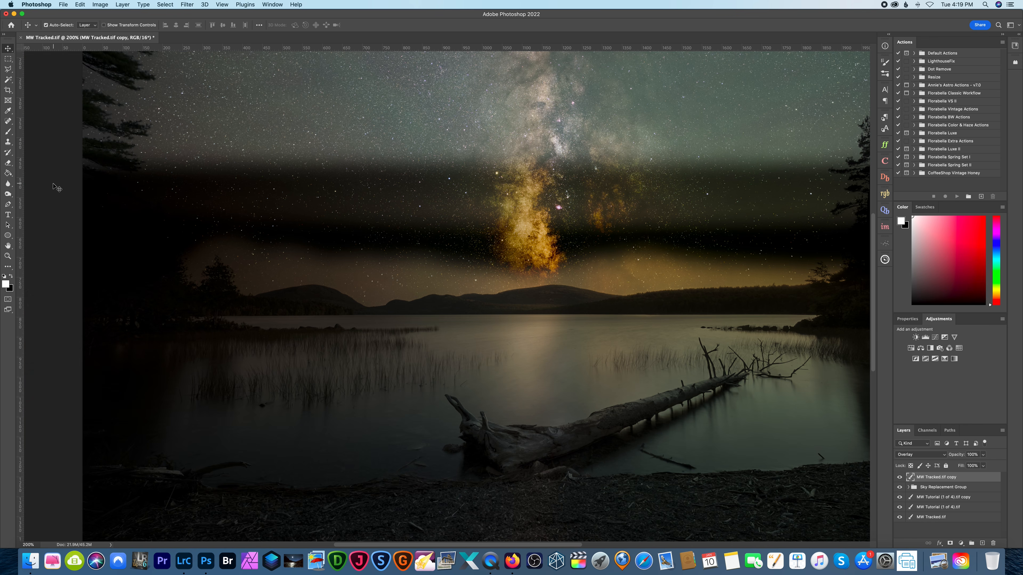
{"action": "left_click", "coordinate": [951, 544]}
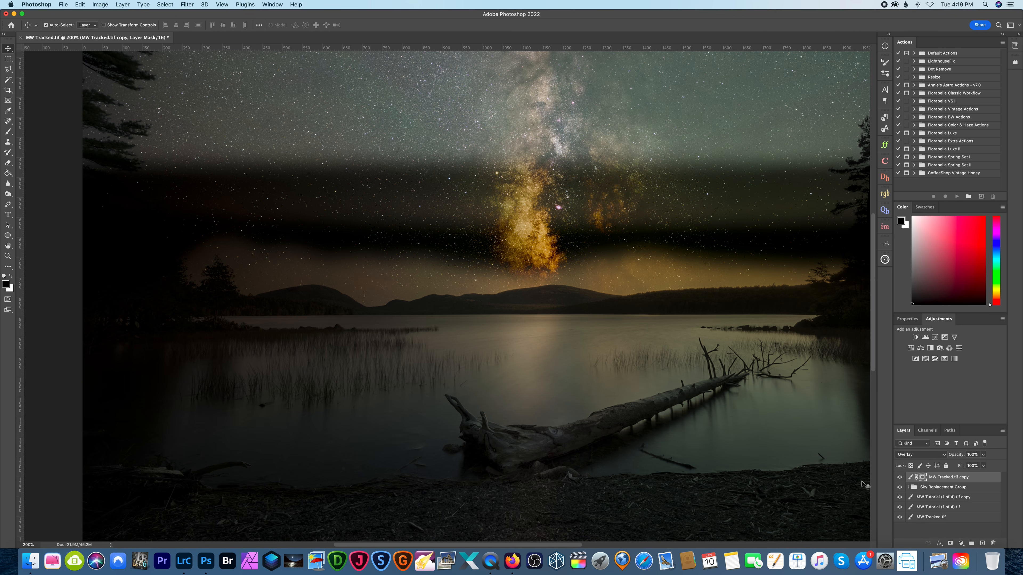
{"action": "left_click", "coordinate": [8, 133]}
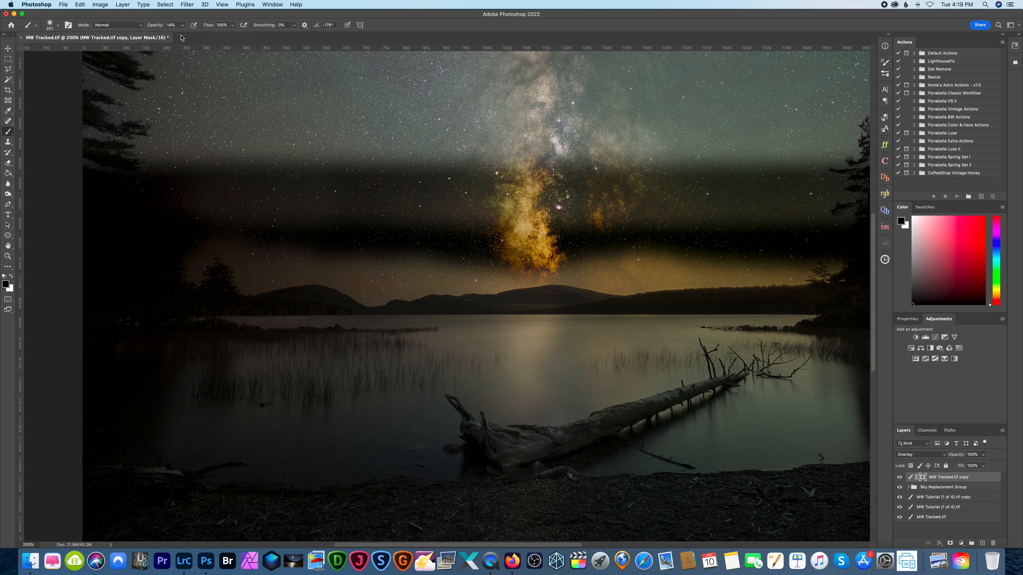
{"action": "left_click", "coordinate": [181, 26]}
{"action": "left_click_drag", "start_coordinate": [183, 36], "coordinate": [258, 37]}
Paint black on the mask over the sky's dark band and the right-hand trees to hide the flipped layer there.
{"action": "mouse_move", "coordinate": [349, 157]}
{"action": "left_mouse_down"}
{"action": "mouse_move", "coordinate": [96, 152]}
{"action": "mouse_move", "coordinate": [201, 148]}
{"action": "mouse_move", "coordinate": [721, 179]}
{"action": "mouse_move", "coordinate": [229, 183]}
{"action": "mouse_move", "coordinate": [106, 213]}
{"action": "mouse_move", "coordinate": [368, 231]}
{"action": "mouse_move", "coordinate": [553, 187]}
{"action": "mouse_move", "coordinate": [295, 161]}
{"action": "left_mouse_up"}
{"action": "scroll", "coordinate": [369, 230], "scroll_direction": "right", "scroll_amount": 5}
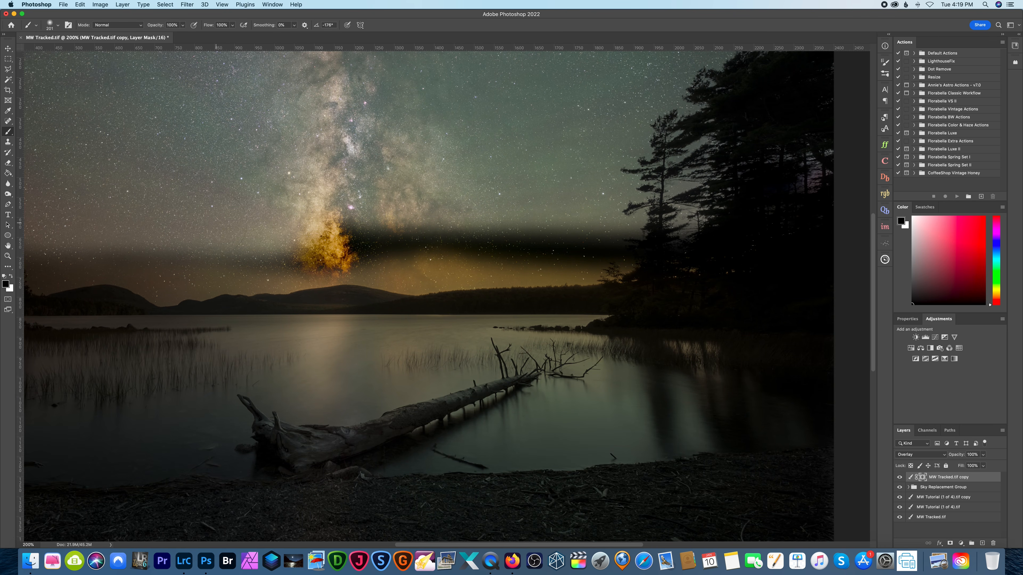
{"action": "mouse_move", "coordinate": [333, 218]}
{"action": "left_mouse_down"}
{"action": "mouse_move", "coordinate": [579, 241]}
{"action": "mouse_move", "coordinate": [250, 254]}
{"action": "mouse_move", "coordinate": [676, 242]}
{"action": "left_mouse_up"}
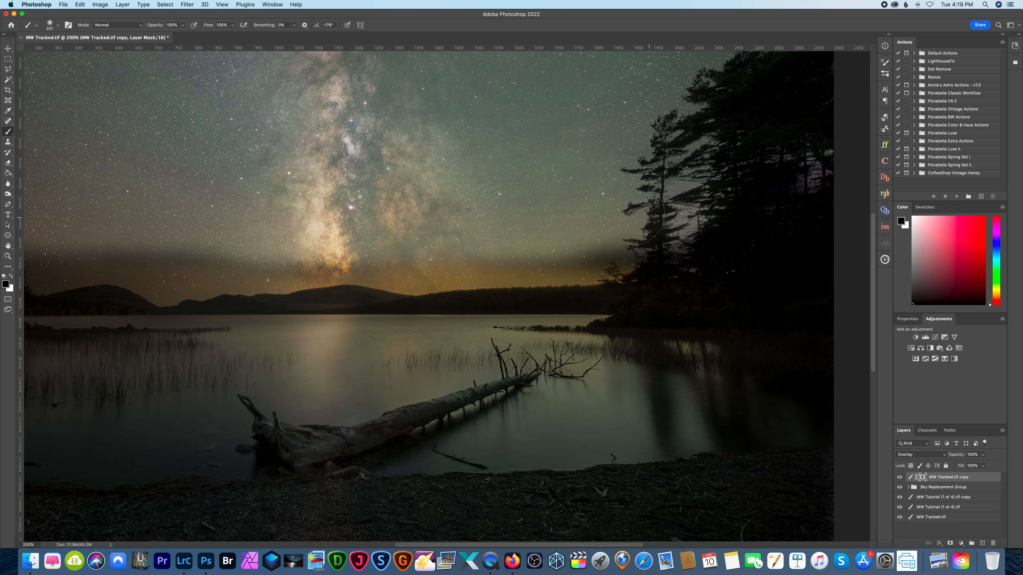
{"action": "scroll", "coordinate": [398, 215], "scroll_direction": "right", "scroll_amount": 5}
{"action": "mouse_move", "coordinate": [399, 215]}
{"action": "left_mouse_down"}
{"action": "mouse_move", "coordinate": [616, 210]}
{"action": "mouse_move", "coordinate": [664, 129]}
{"action": "mouse_move", "coordinate": [664, 97]}
{"action": "left_mouse_up"}
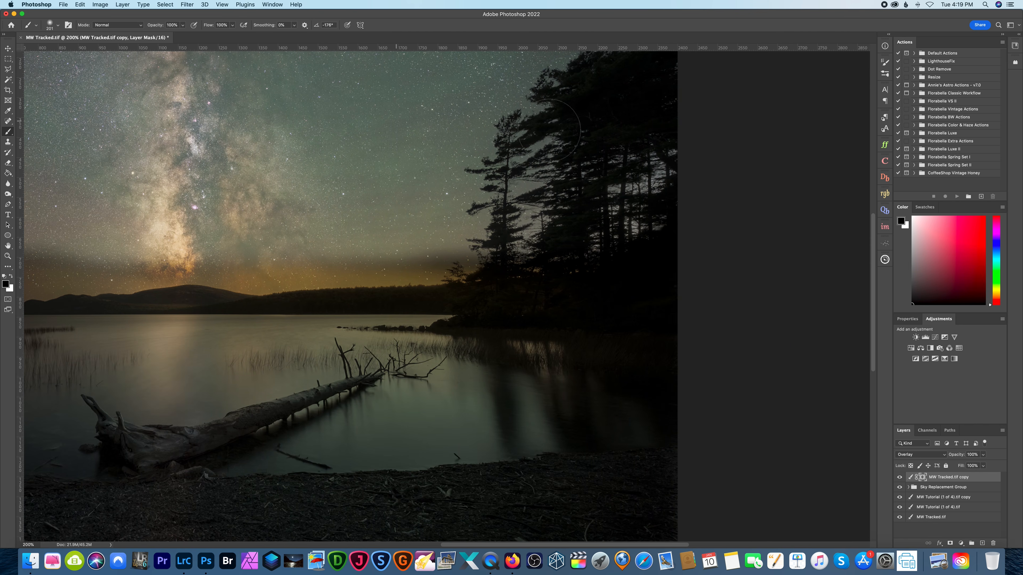
{"action": "mouse_move", "coordinate": [264, 237]}
{"action": "left_mouse_down"}
{"action": "mouse_move", "coordinate": [624, 242]}
{"action": "mouse_move", "coordinate": [532, 260]}
{"action": "mouse_move", "coordinate": [330, 261]}
{"action": "left_mouse_up"}
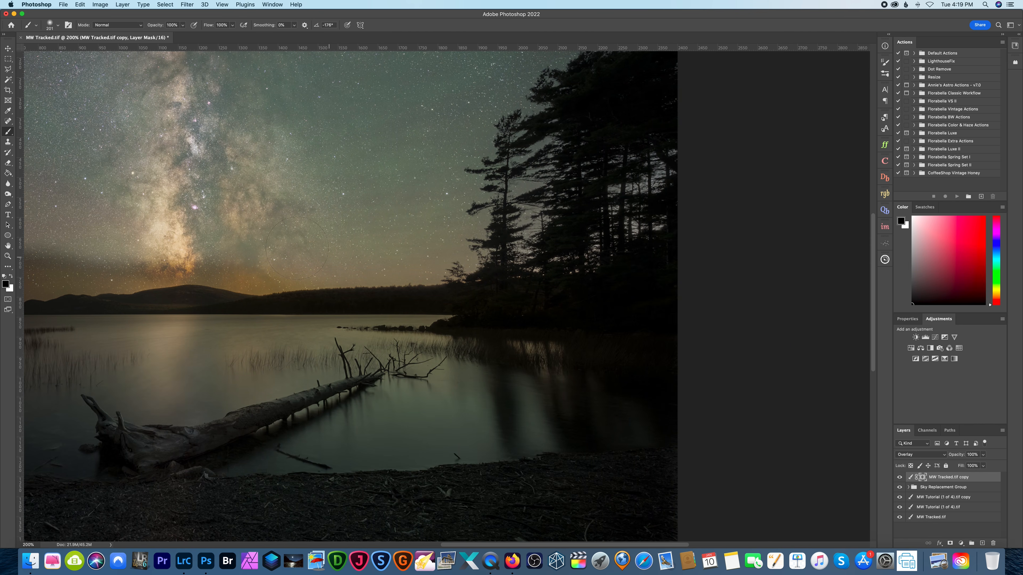
Continue masking the flipped layer just above the hills, across to the trees at the image's left edge.
{"action": "scroll", "coordinate": [337, 250], "scroll_direction": "left", "scroll_amount": 5}
{"action": "left_click_drag", "start_coordinate": [421, 265], "coordinate": [117, 261]}
{"action": "scroll", "coordinate": [117, 261], "scroll_direction": "left", "scroll_amount": 5}
{"action": "left_click_drag", "start_coordinate": [249, 257], "coordinate": [119, 245]}
{"action": "scroll", "coordinate": [118, 244], "scroll_direction": "left", "scroll_amount": 6}
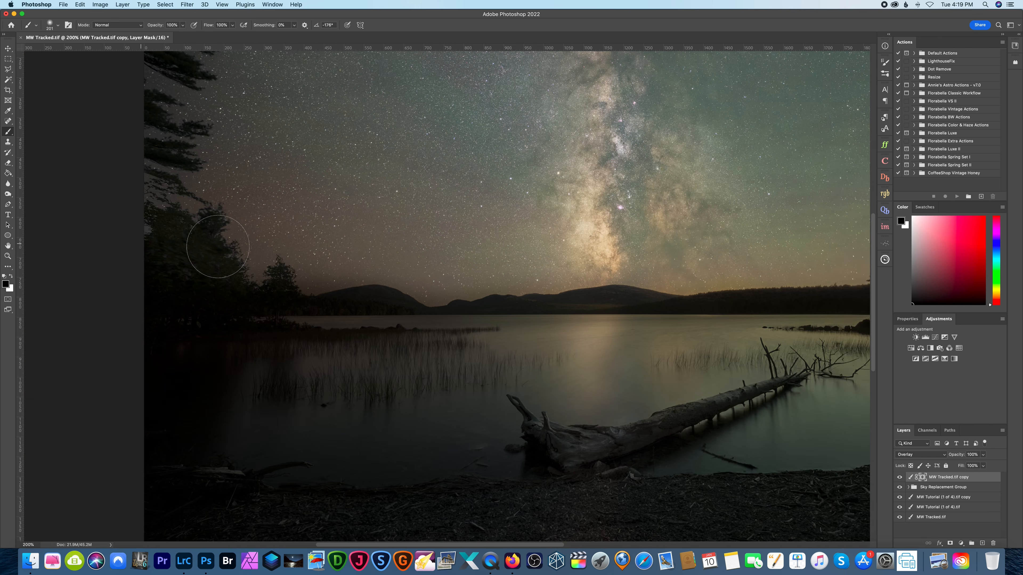
{"action": "scroll", "coordinate": [332, 247], "scroll_direction": "right", "scroll_amount": 3}
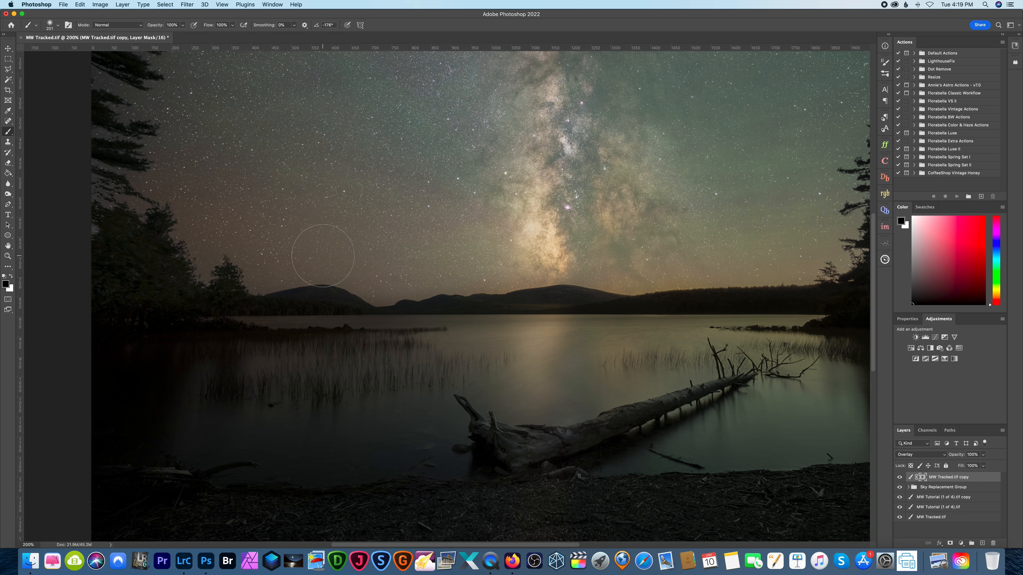
Set the brush opacity to 49% and reduce the brush size to about 168 px.
{"action": "left_click", "coordinate": [182, 25]}
{"action": "left_click_drag", "start_coordinate": [184, 35], "coordinate": [168, 36]}
{"action": "left_click_drag", "start_coordinate": [165, 38], "coordinate": [163, 36]}
{"action": "left_click", "coordinate": [49, 26]}
{"action": "left_click_drag", "start_coordinate": [84, 50], "coordinate": [80, 50]}
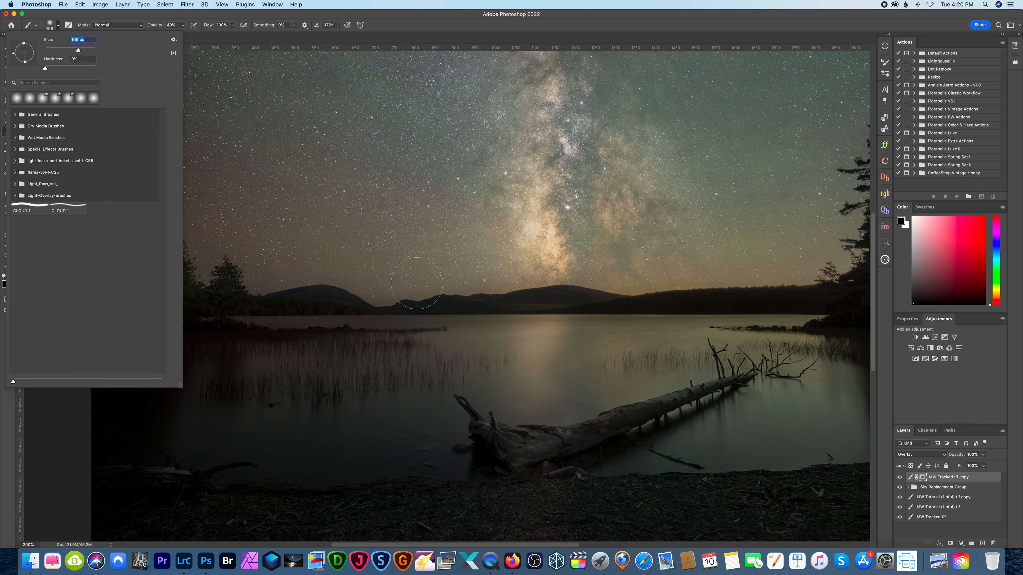
Paint the mask along the hills and far treeline to fade the flipped layer at the horizon.
{"action": "left_click", "coordinate": [414, 284]}
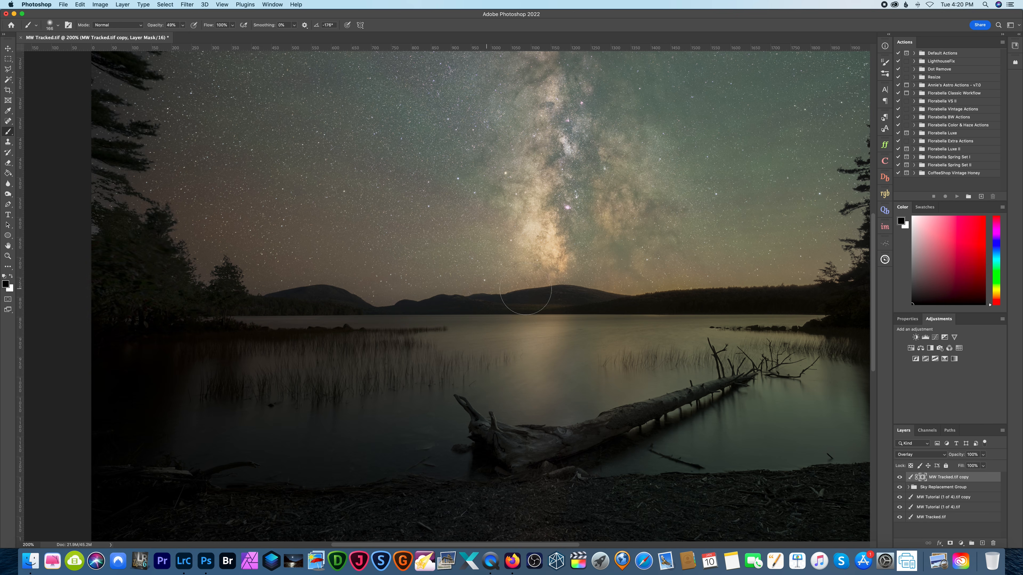
{"action": "scroll", "coordinate": [600, 288], "scroll_direction": "right", "scroll_amount": 3}
{"action": "scroll", "coordinate": [599, 289], "scroll_direction": "right", "scroll_amount": 3}
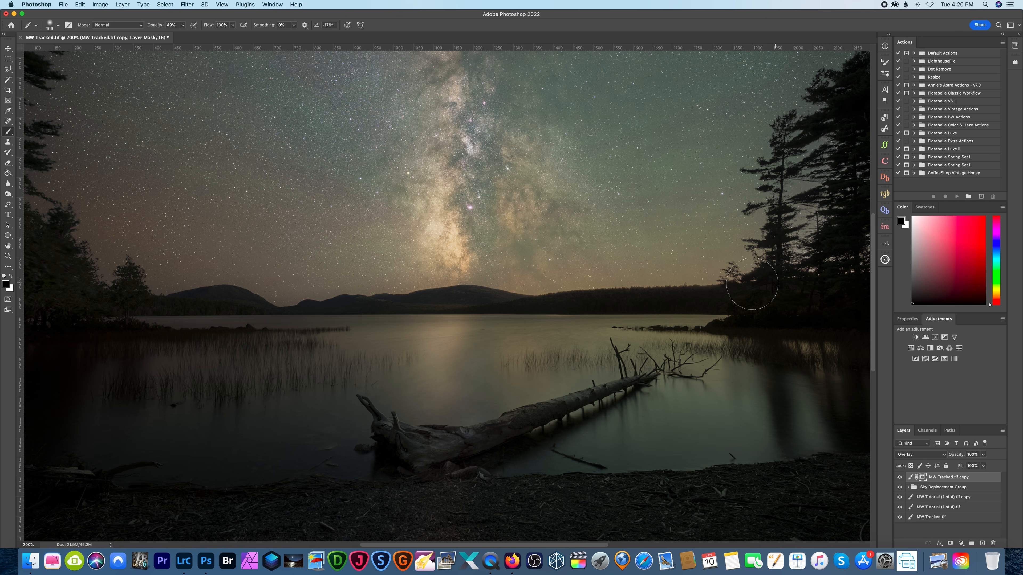
{"action": "scroll", "coordinate": [705, 285], "scroll_direction": "right", "scroll_amount": 3}
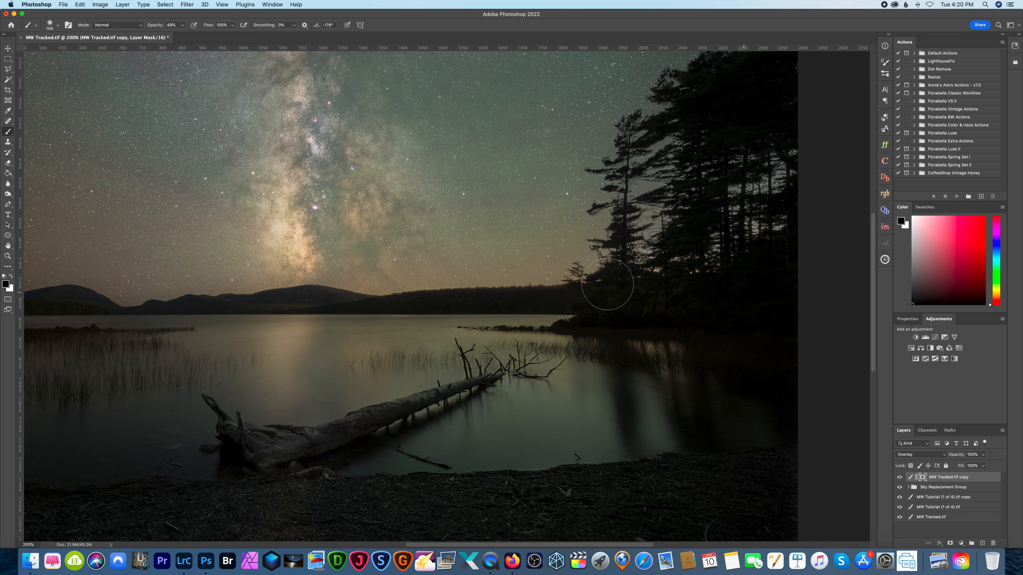
{"action": "scroll", "coordinate": [644, 278], "scroll_direction": "left", "scroll_amount": 5}
Paint the mask across the foreground shore from left to right to fade the flipped layer off the ground.
{"action": "scroll", "coordinate": [643, 278], "scroll_direction": "down", "scroll_amount": 5}
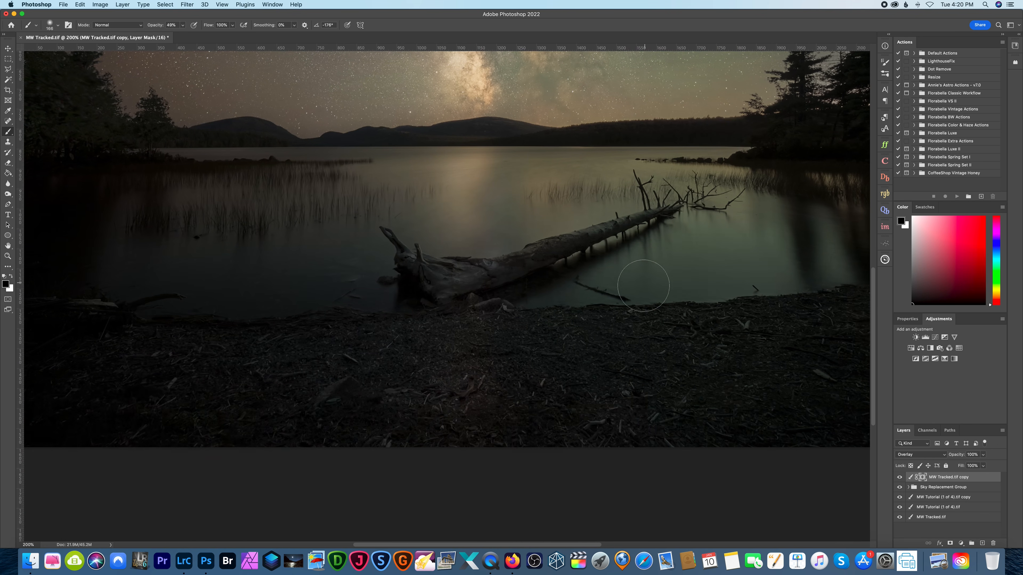
{"action": "scroll", "coordinate": [217, 421], "scroll_direction": "left", "scroll_amount": 5}
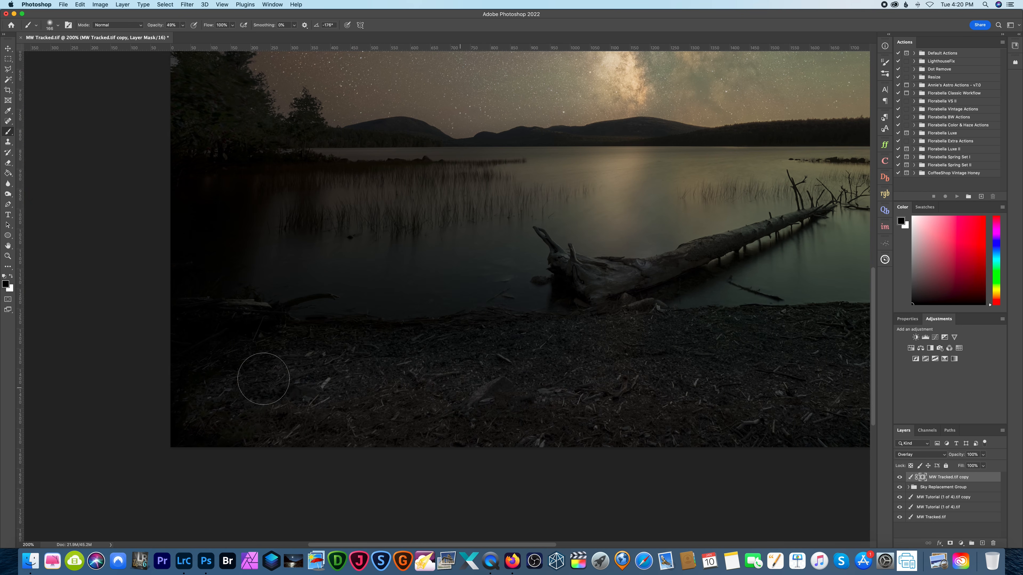
{"action": "left_click_drag", "start_coordinate": [282, 353], "coordinate": [432, 425]}
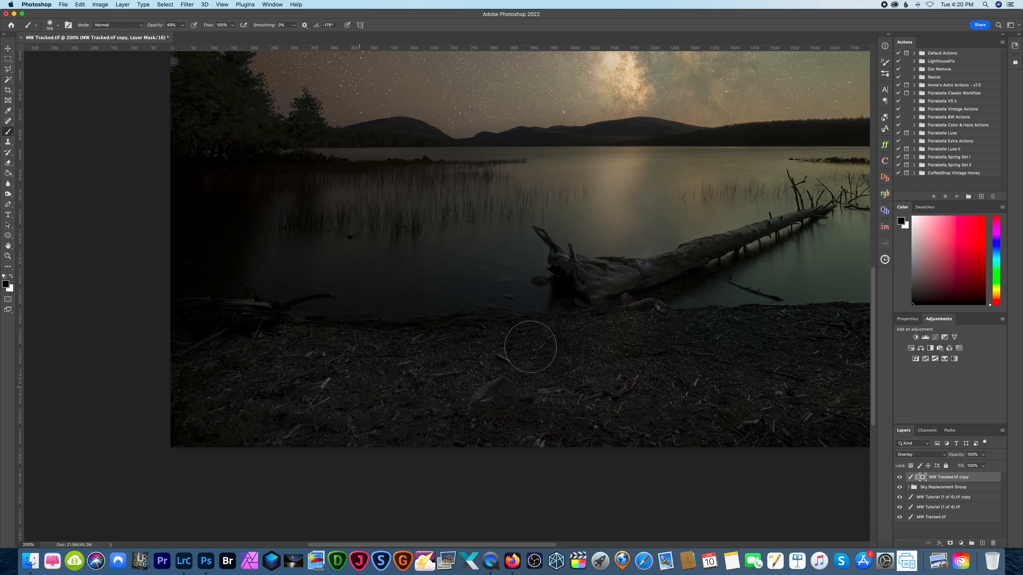
{"action": "scroll", "coordinate": [593, 429], "scroll_direction": "right", "scroll_amount": 5}
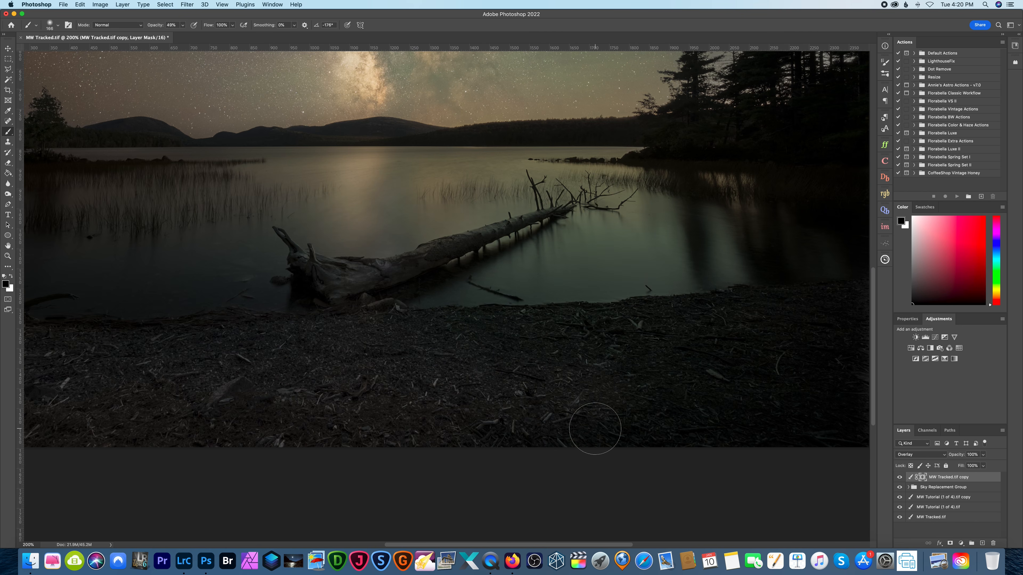
{"action": "scroll", "coordinate": [580, 403], "scroll_direction": "right", "scroll_amount": 5}
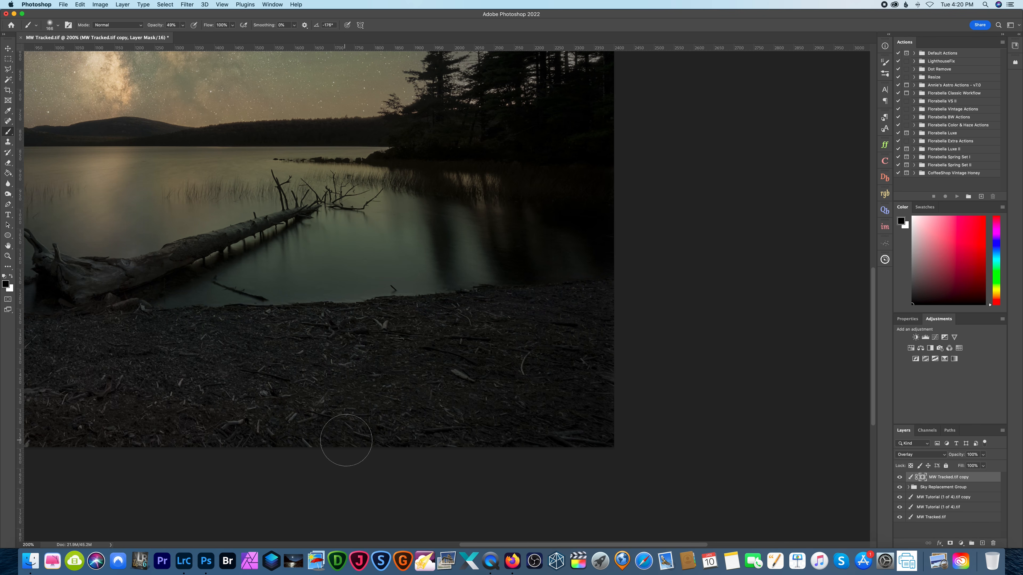
{"action": "scroll", "coordinate": [312, 347], "scroll_direction": "left", "scroll_amount": 8}
{"action": "scroll", "coordinate": [229, 429], "scroll_direction": "left", "scroll_amount": 8}
Set the brush opacity to 10% and lightly mask the flipped layer over the reeds and water on the lake's left side.
{"action": "left_click", "coordinate": [182, 25]}
{"action": "left_click_drag", "start_coordinate": [183, 35], "coordinate": [171, 36]}
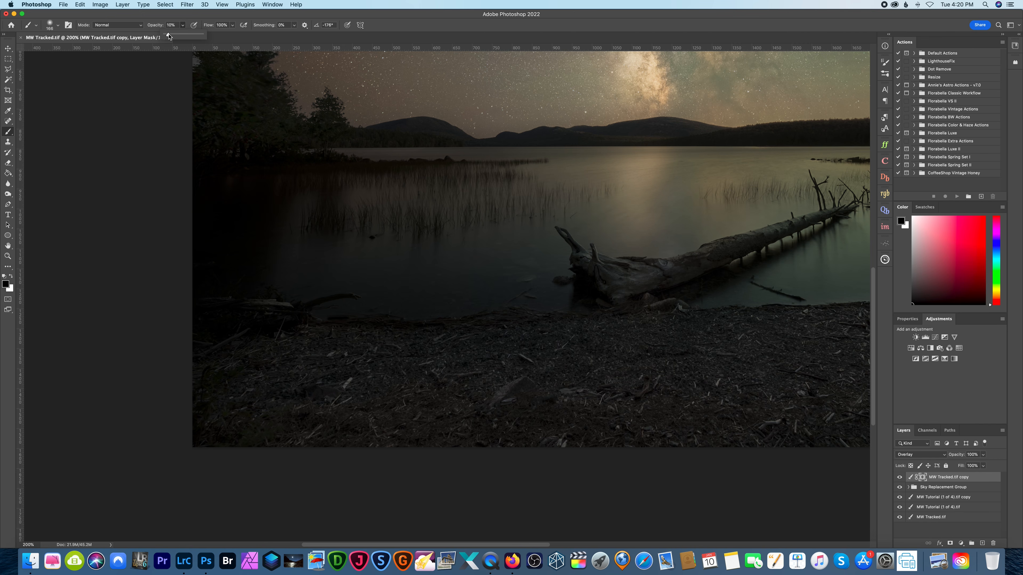
{"action": "scroll", "coordinate": [306, 190], "scroll_direction": "up", "scroll_amount": 3}
{"action": "scroll", "coordinate": [306, 189], "scroll_direction": "left", "scroll_amount": 2}
{"action": "mouse_move", "coordinate": [347, 214]}
{"action": "left_mouse_down"}
{"action": "mouse_move", "coordinate": [275, 286]}
{"action": "mouse_move", "coordinate": [300, 181]}
{"action": "mouse_move", "coordinate": [252, 253]}
{"action": "mouse_move", "coordinate": [256, 271]}
{"action": "mouse_move", "coordinate": [304, 198]}
{"action": "mouse_move", "coordinate": [274, 193]}
{"action": "left_mouse_up"}
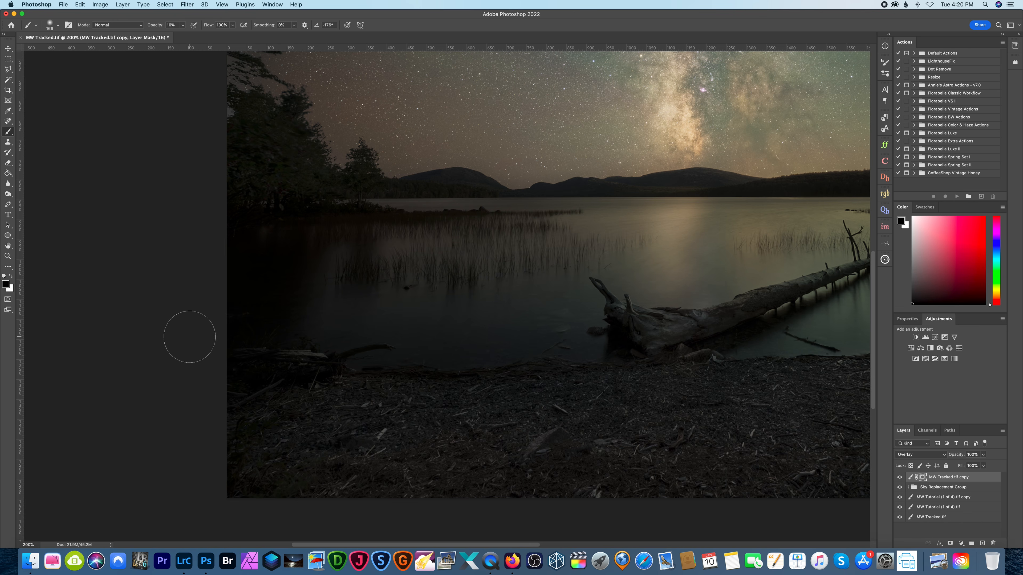
Lightly mask the flipped layer across the water around the log, the shoreline and the right-hand trees to even out the reflection.
{"action": "scroll", "coordinate": [190, 337], "scroll_direction": "right", "scroll_amount": 5}
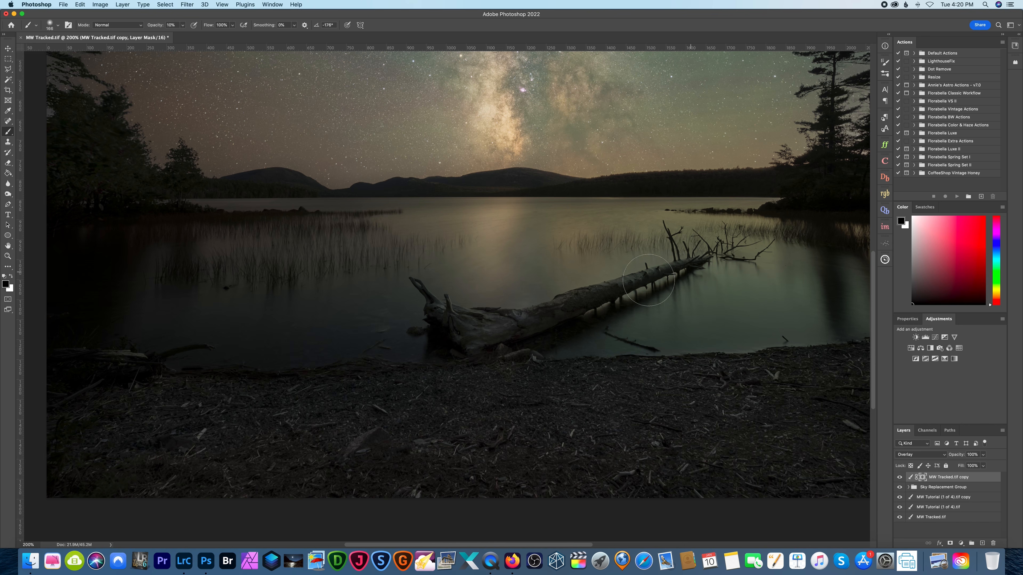
{"action": "scroll", "coordinate": [464, 326], "scroll_direction": "right", "scroll_amount": 3}
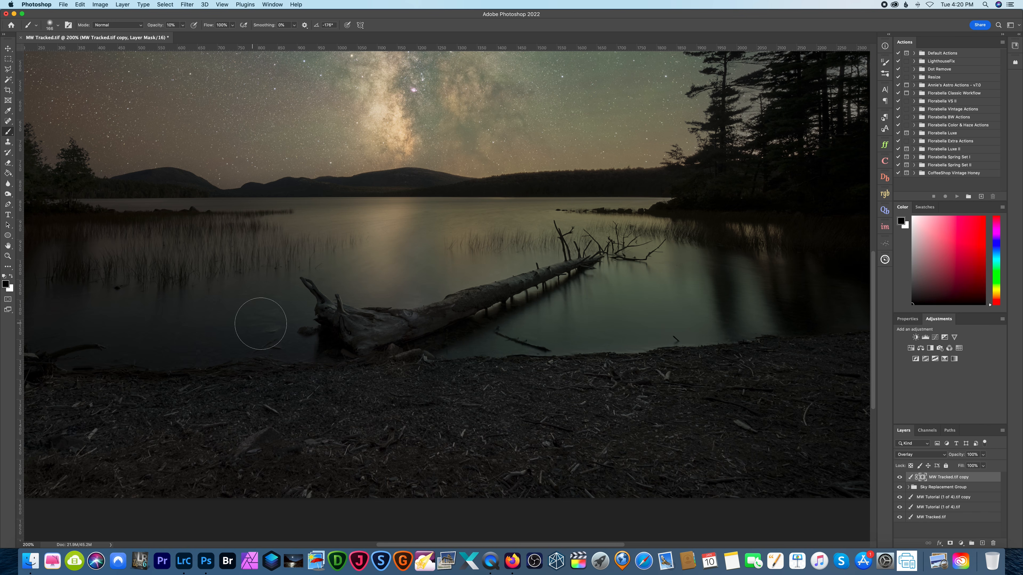
{"action": "scroll", "coordinate": [525, 258], "scroll_direction": "right", "scroll_amount": 5}
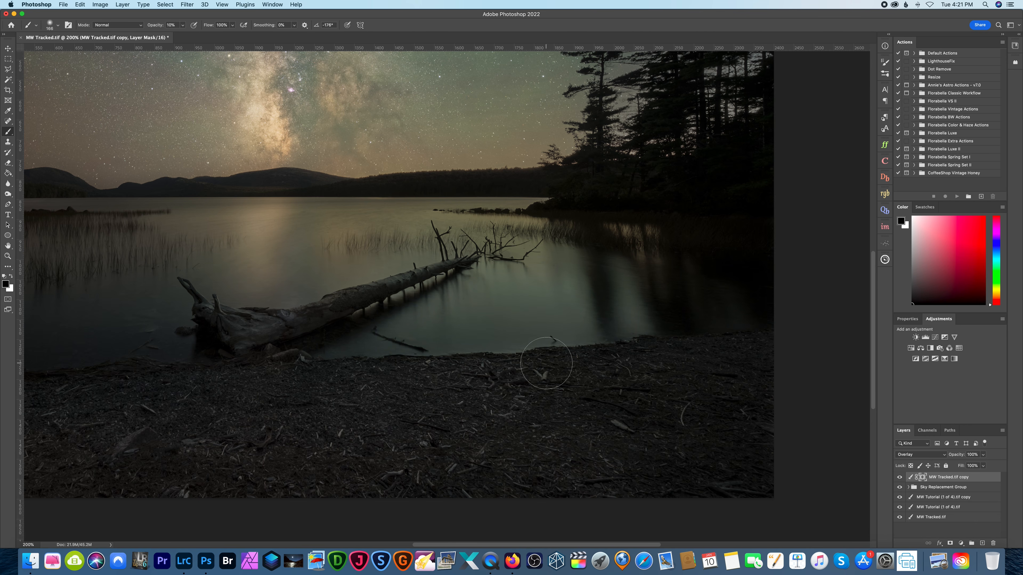
{"action": "scroll", "coordinate": [547, 363], "scroll_direction": "right", "scroll_amount": 6}
{"action": "scroll", "coordinate": [575, 359], "scroll_direction": "up", "scroll_amount": 3}
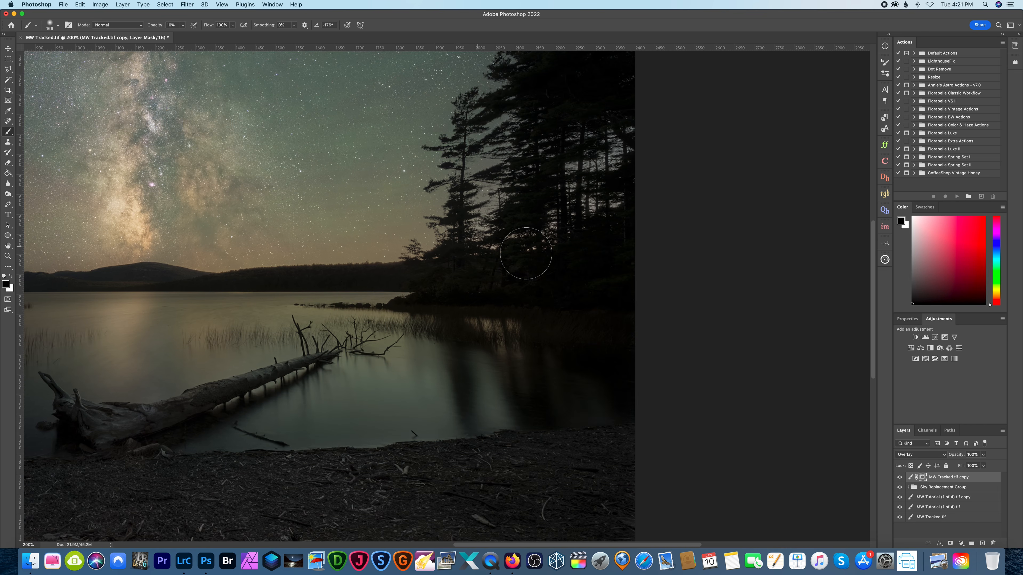
{"action": "scroll", "coordinate": [475, 258], "scroll_direction": "right", "scroll_amount": 2}
{"action": "scroll", "coordinate": [604, 278], "scroll_direction": "up", "scroll_amount": 4}
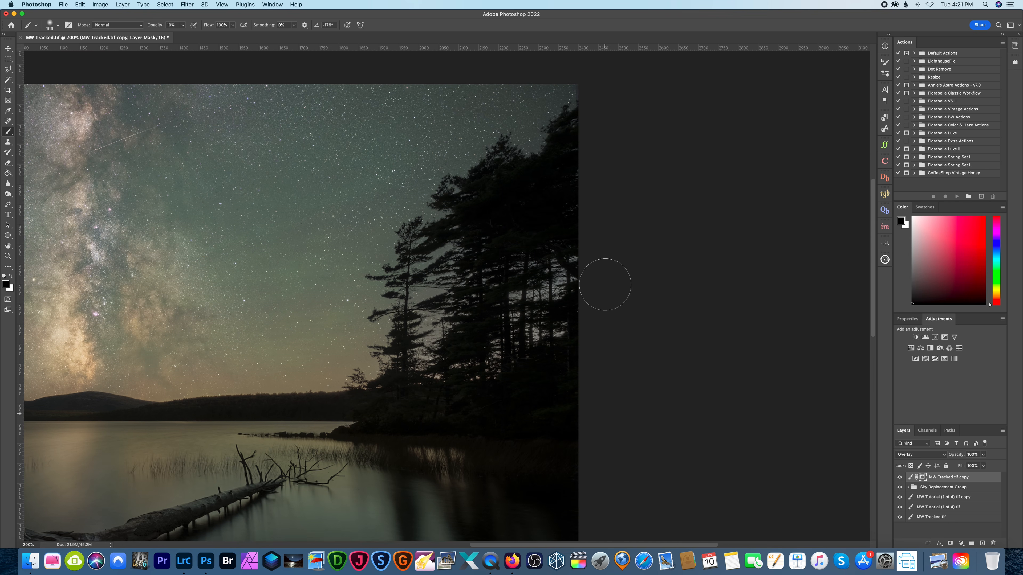
{"action": "scroll", "coordinate": [535, 199], "scroll_direction": "down", "scroll_amount": 5}
{"action": "scroll", "coordinate": [603, 229], "scroll_direction": "left", "scroll_amount": 4}
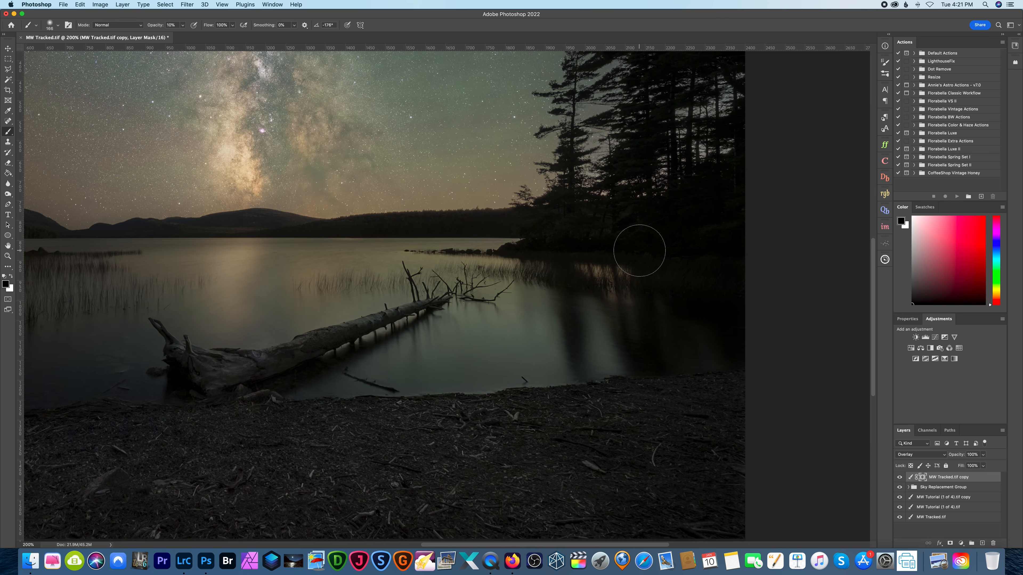
{"action": "key", "text": "super+1"}
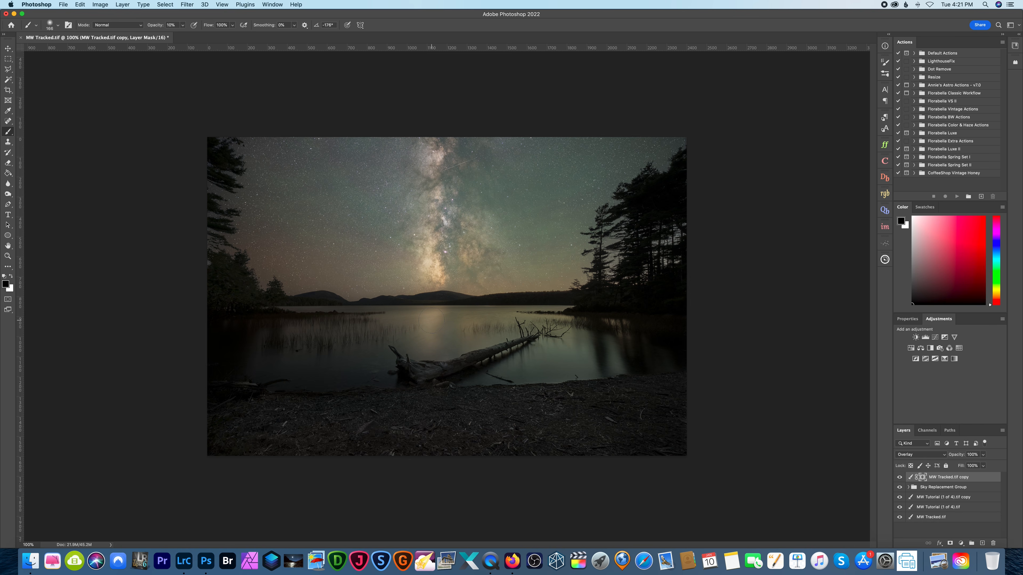
Uncover the desktop and place the Assateague Island Bay Side meteor image into the document as a new layer.
{"action": "left_click_drag", "start_coordinate": [669, 17], "coordinate": [607, 24]}
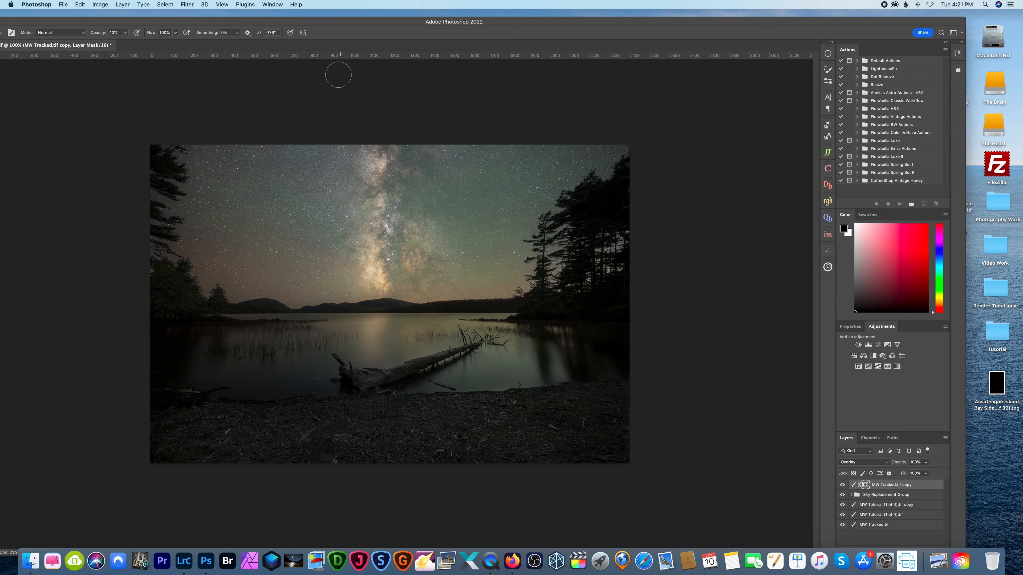
{"action": "left_click_drag", "start_coordinate": [359, 25], "coordinate": [451, 20]}
{"action": "left_click", "coordinate": [41, 53]}
{"action": "left_click_drag", "start_coordinate": [633, 20], "coordinate": [523, 24]}
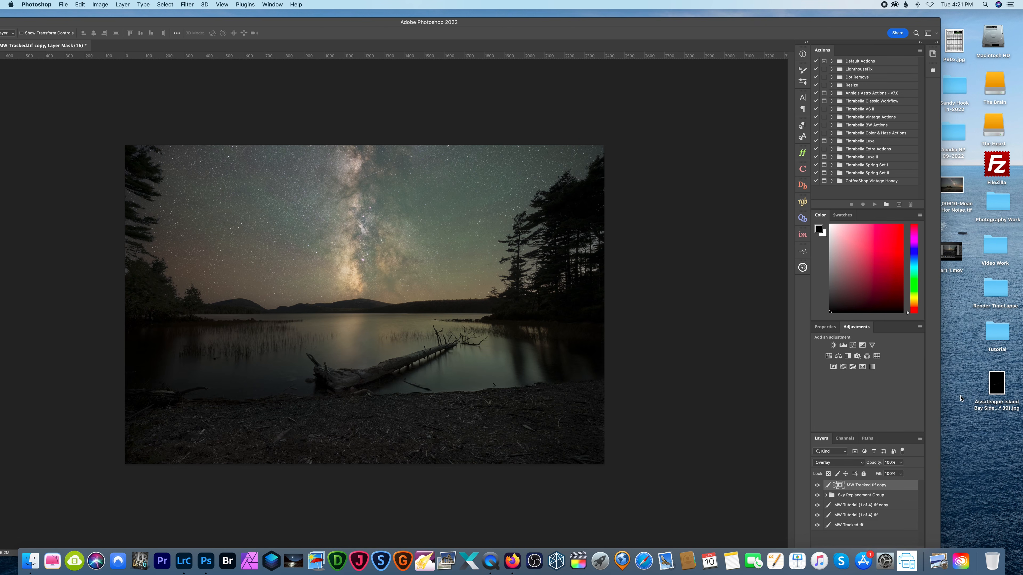
{"action": "left_click_drag", "start_coordinate": [1002, 388], "coordinate": [517, 289]}
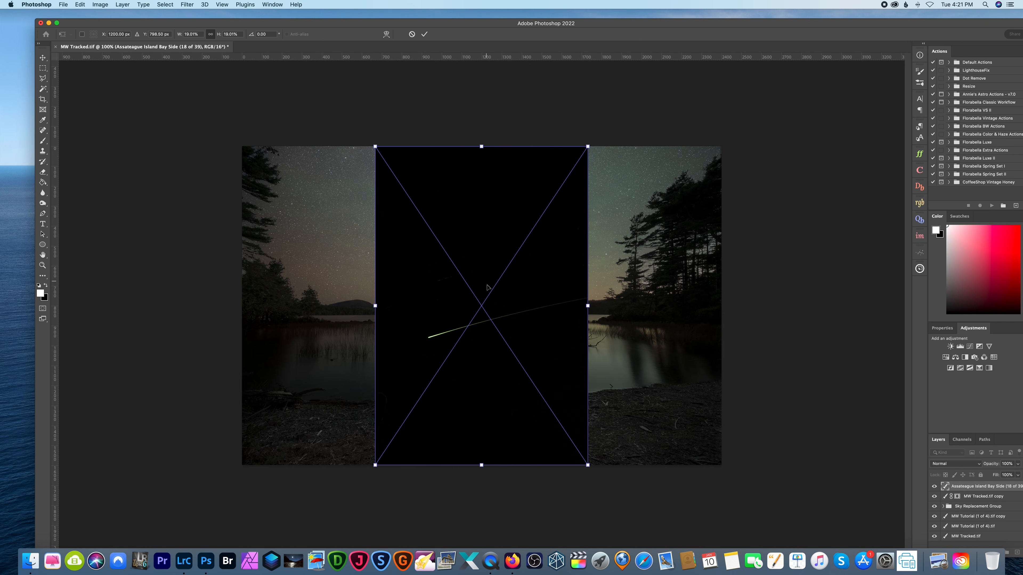
Scale the meteor layer to about 9.24%, tilted about -7° in the sky beside the Milky Way, and set its blend mode to Lighten.
{"action": "left_click_drag", "start_coordinate": [588, 465], "coordinate": [494, 298]}
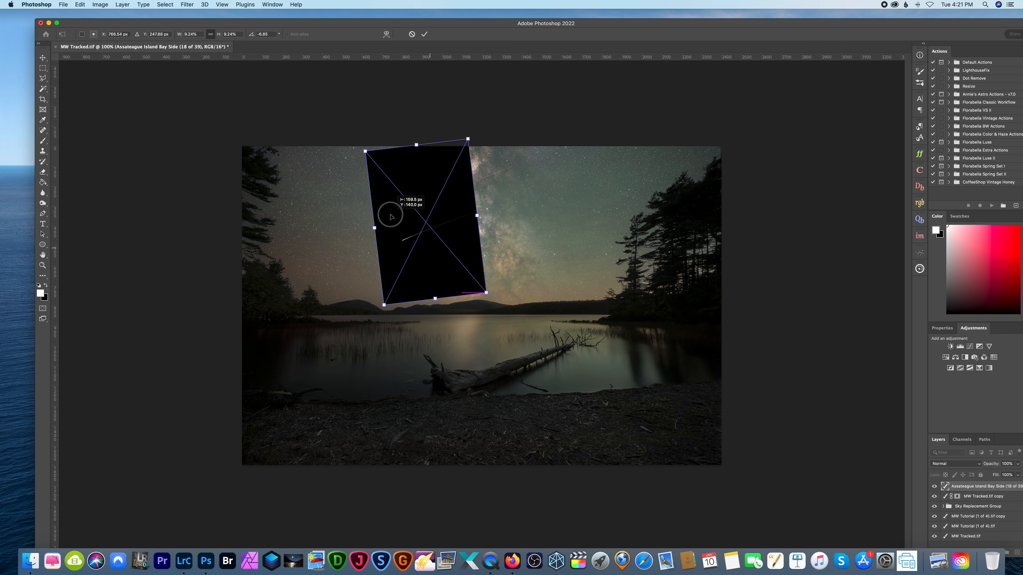
{"action": "left_click_drag", "start_coordinate": [400, 225], "coordinate": [361, 191]}
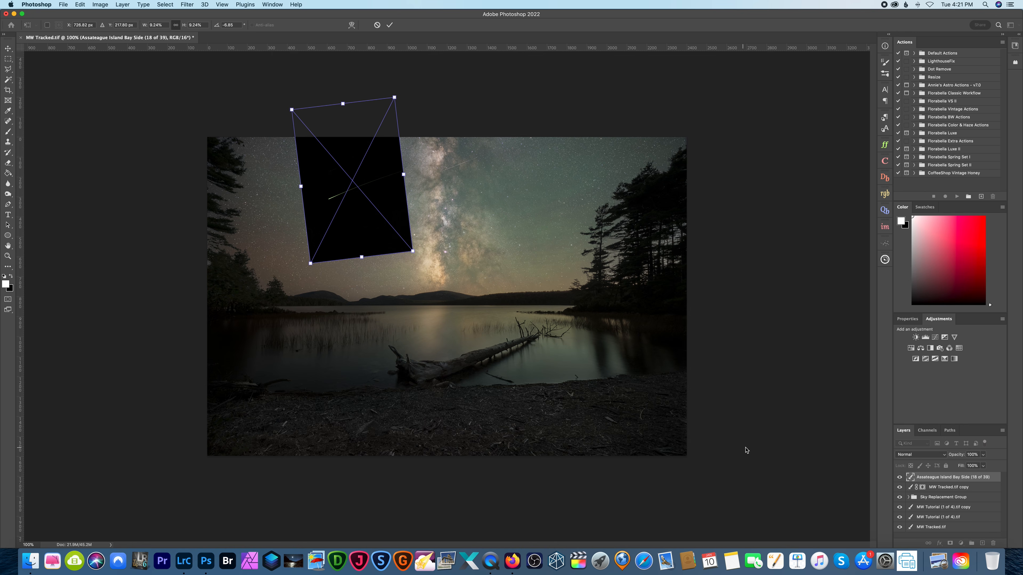
{"action": "left_click", "coordinate": [942, 455]}
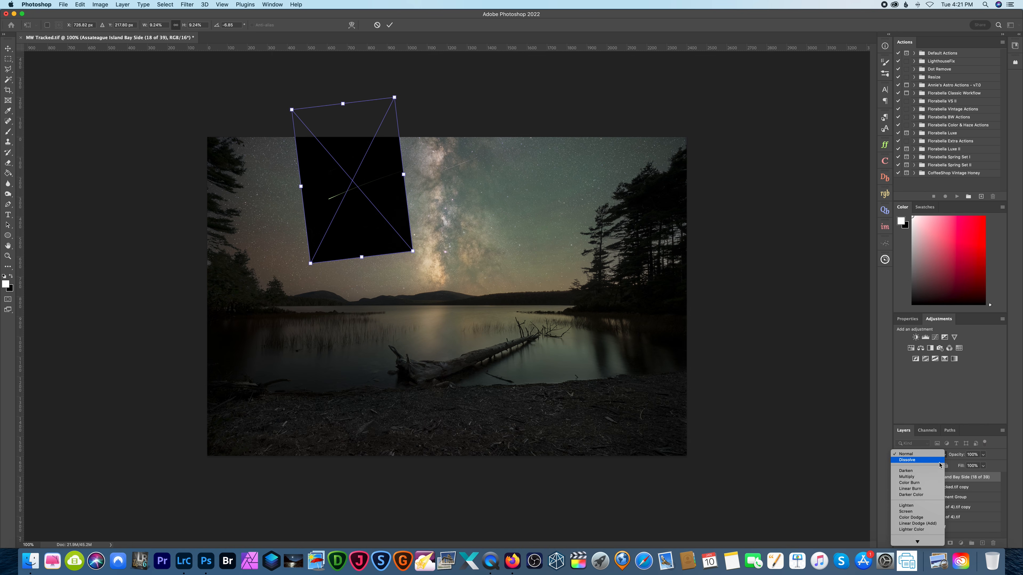
{"action": "left_click", "coordinate": [906, 506]}
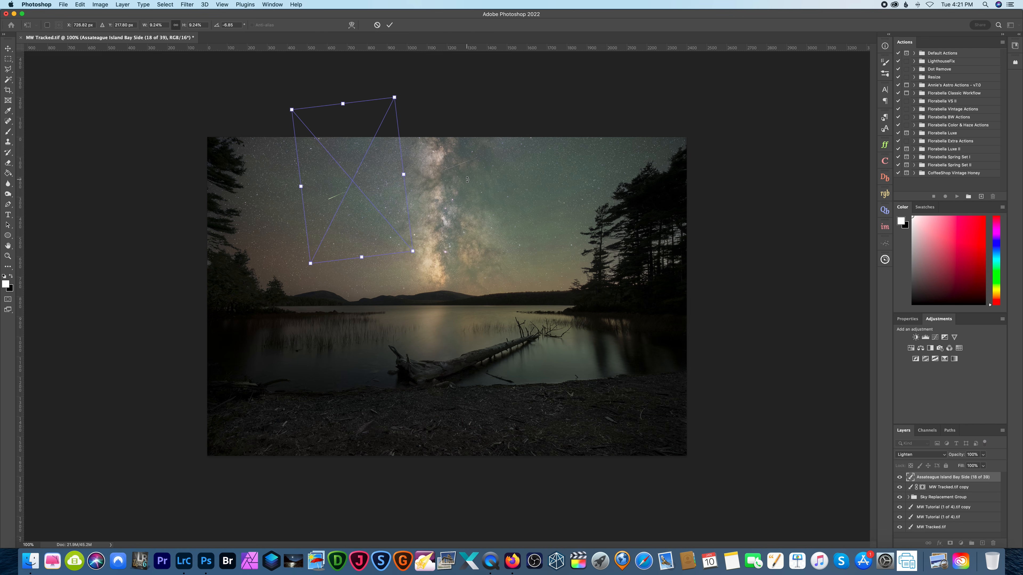
{"action": "left_click", "coordinate": [8, 48]}
{"action": "key", "text": "Return"}
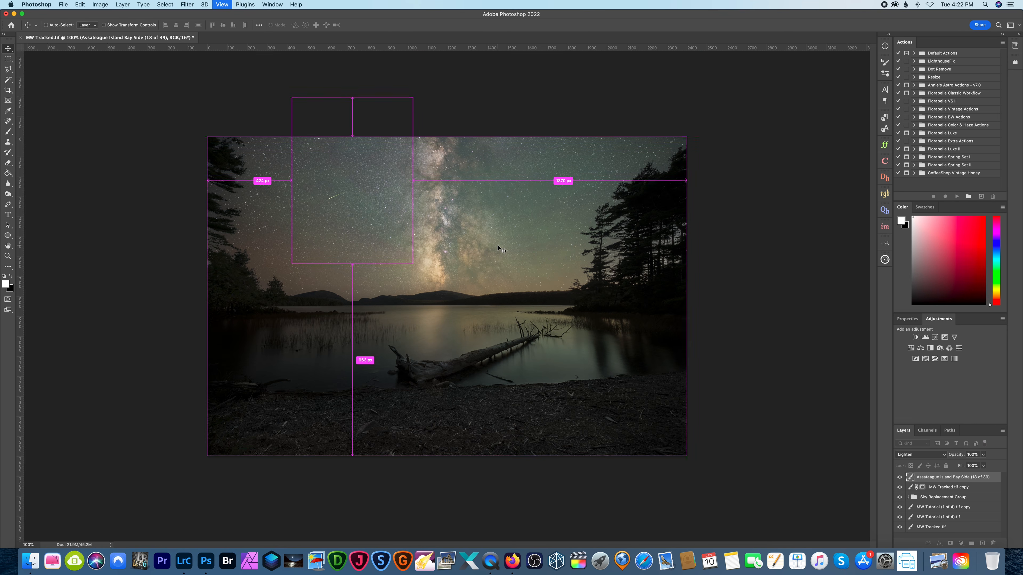
Examine how the meteor blends into the sky, both close up and in the full composite.
{"action": "key", "text": "super+equal"}
{"action": "key", "text": "super+equal"}
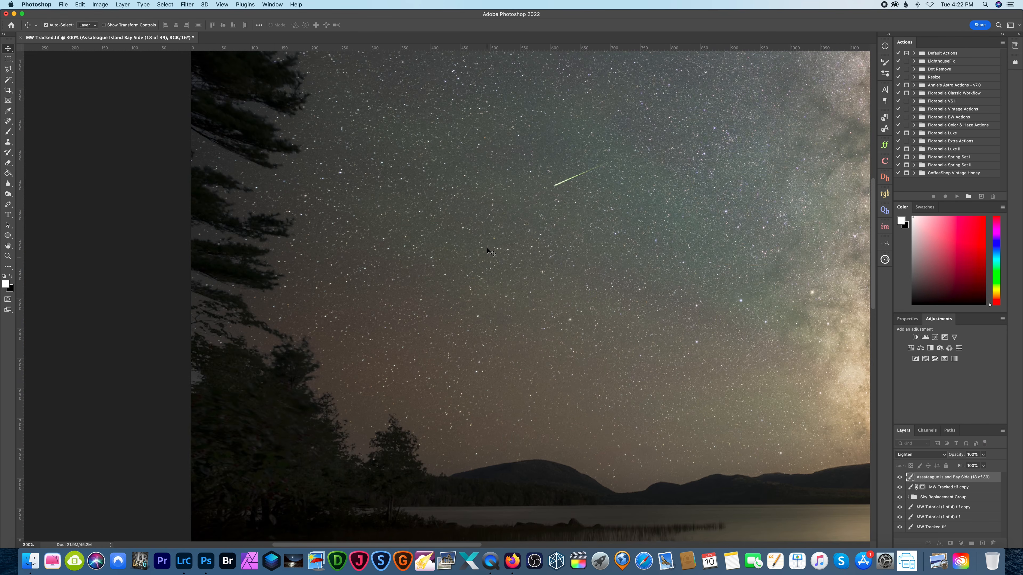
{"action": "scroll", "coordinate": [486, 248], "scroll_direction": "right", "scroll_amount": 5}
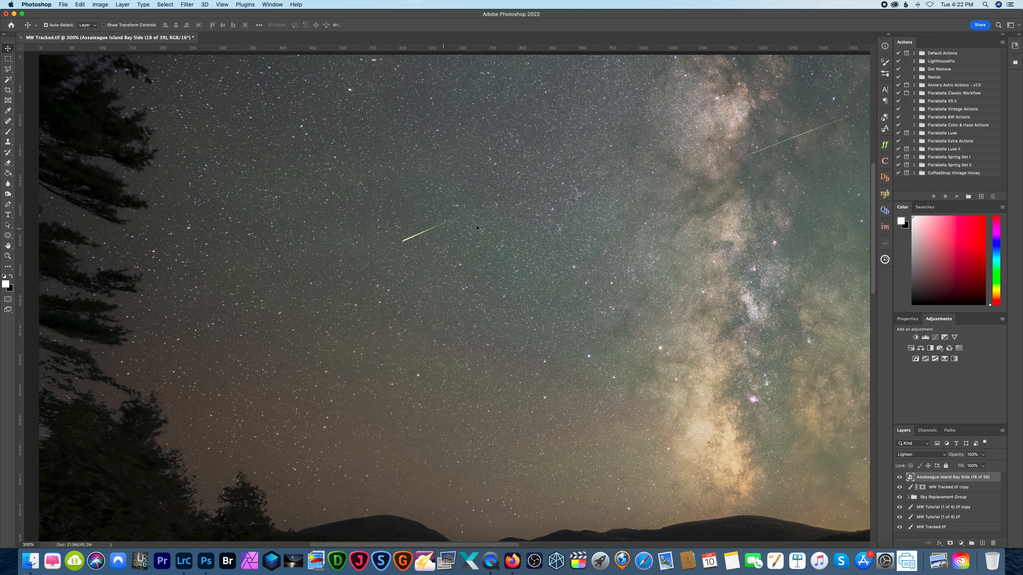
{"action": "key", "text": "super+minus"}
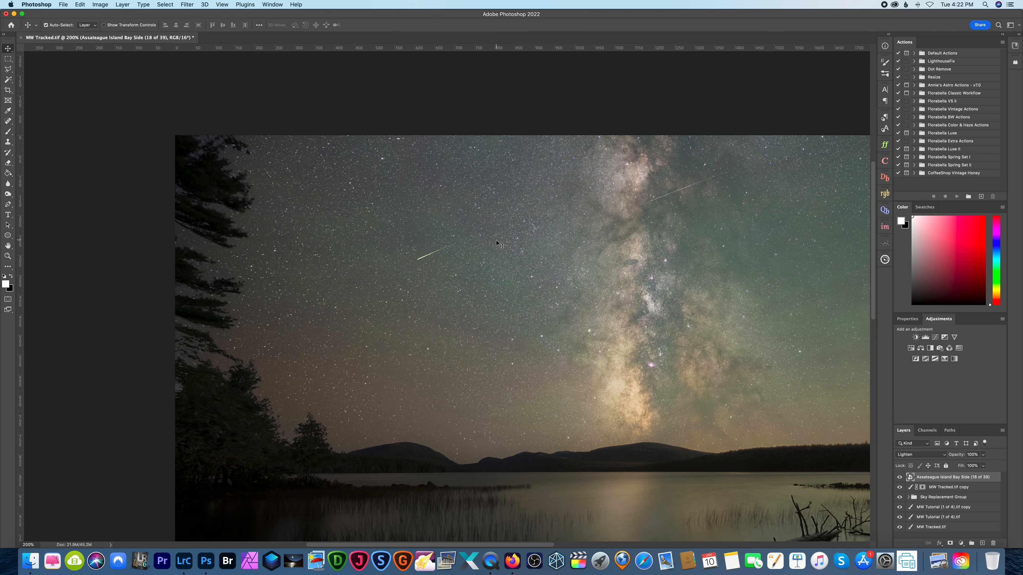
{"action": "key", "text": "super+minus"}
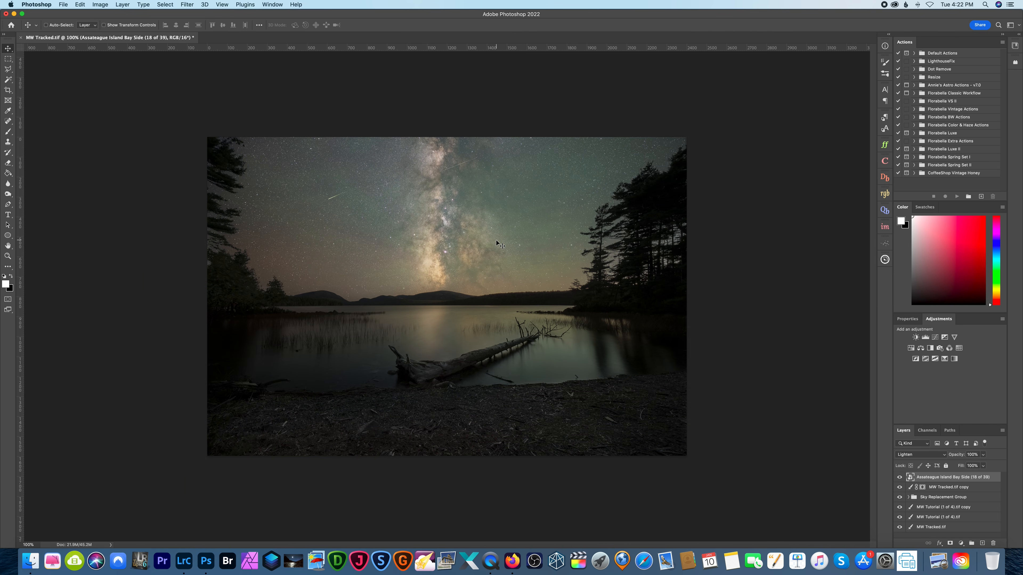
{"action": "key", "text": "super+minus"}
{"action": "key", "text": "super+plus"}
{"action": "key", "text": "super+minus"}
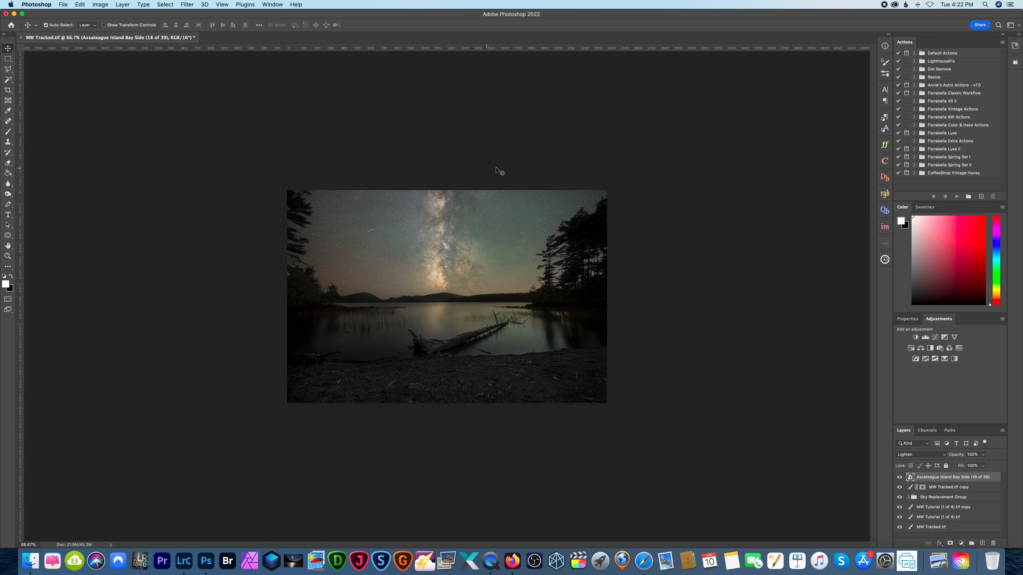
Switch to Lightroom Classic, show the Milky Way lake photo MW Tutorial (2 of 4).tif, and place its window beside the Photoshop composite.
{"action": "mouse_move", "coordinate": [258, 14]}
{"action": "left_mouse_down"}
{"action": "mouse_move", "coordinate": [325, 22]}
{"action": "mouse_move", "coordinate": [266, 15]}
{"action": "left_mouse_up"}
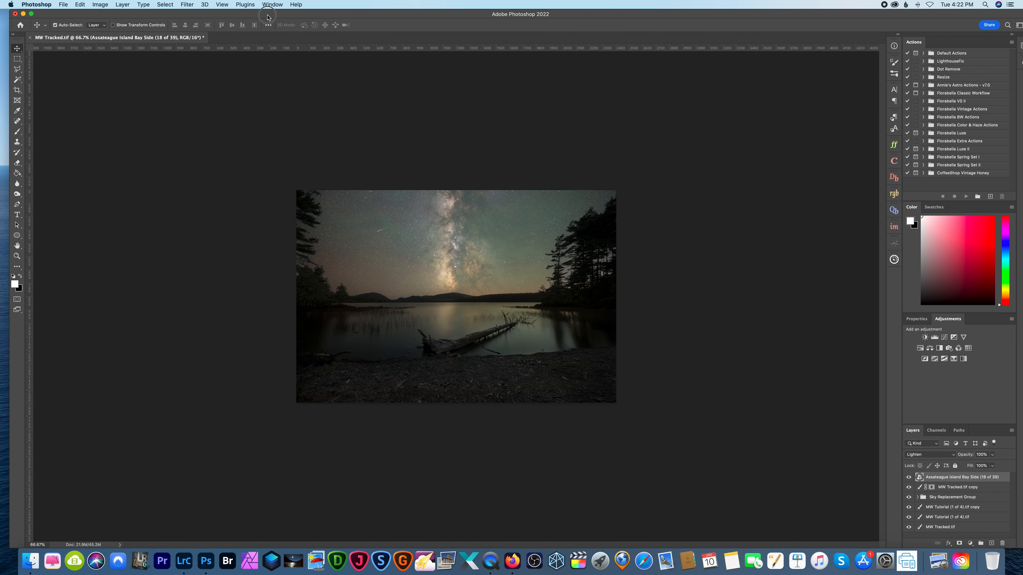
{"action": "left_click", "coordinate": [186, 558]}
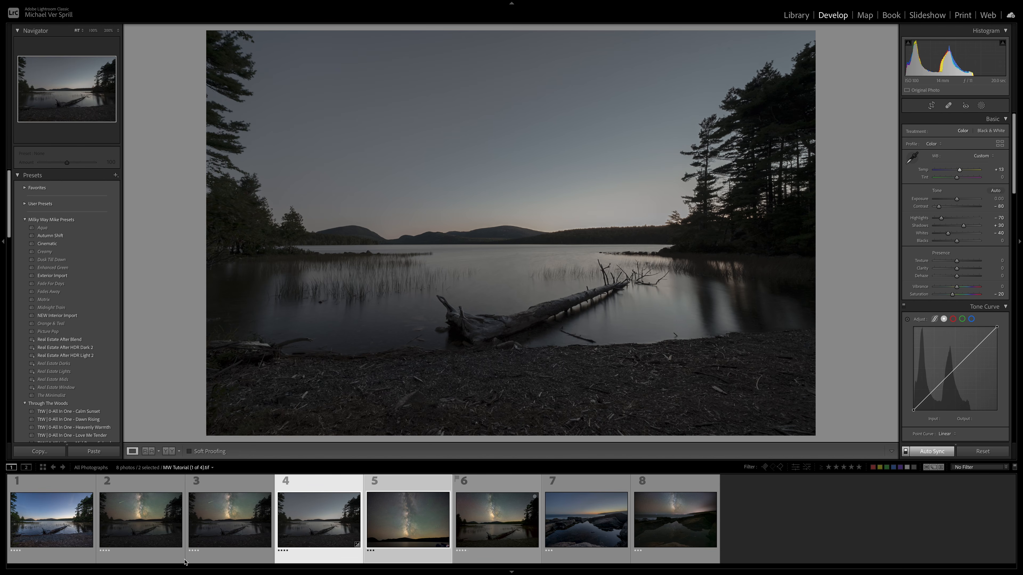
{"action": "left_click", "coordinate": [473, 516]}
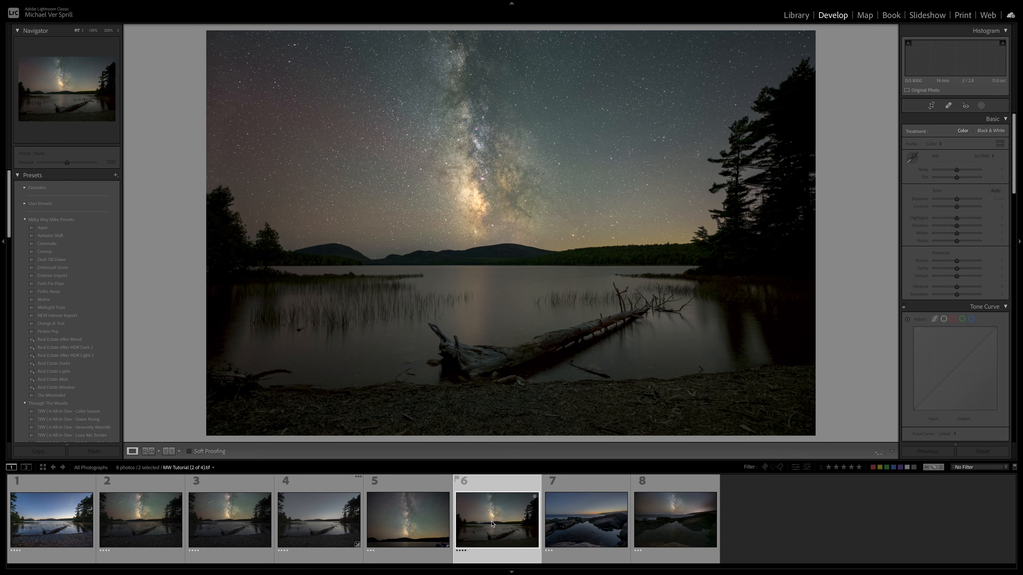
{"action": "mouse_move", "coordinate": [379, 3]}
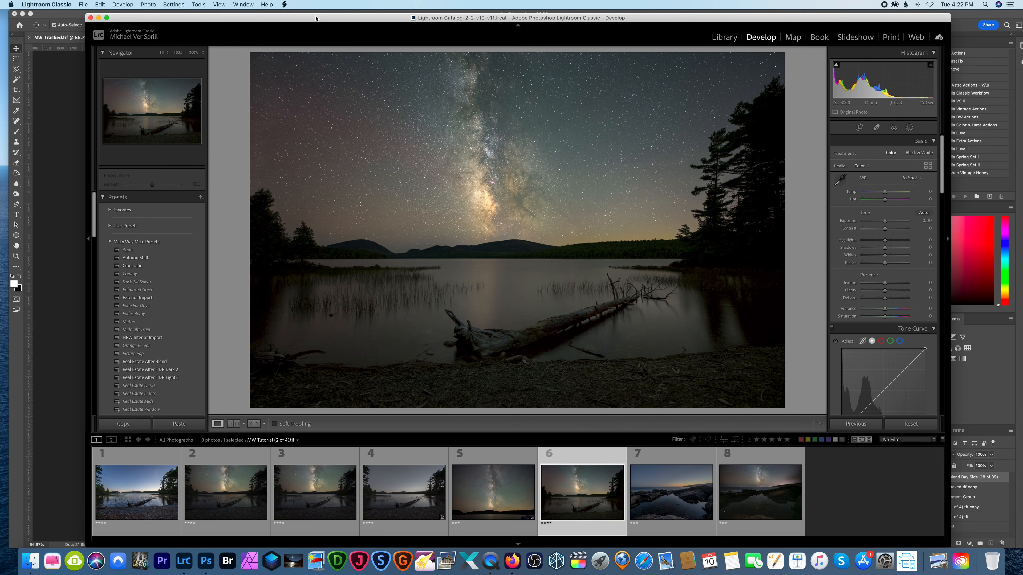
{"action": "left_click_drag", "start_coordinate": [316, 22], "coordinate": [657, 89]}
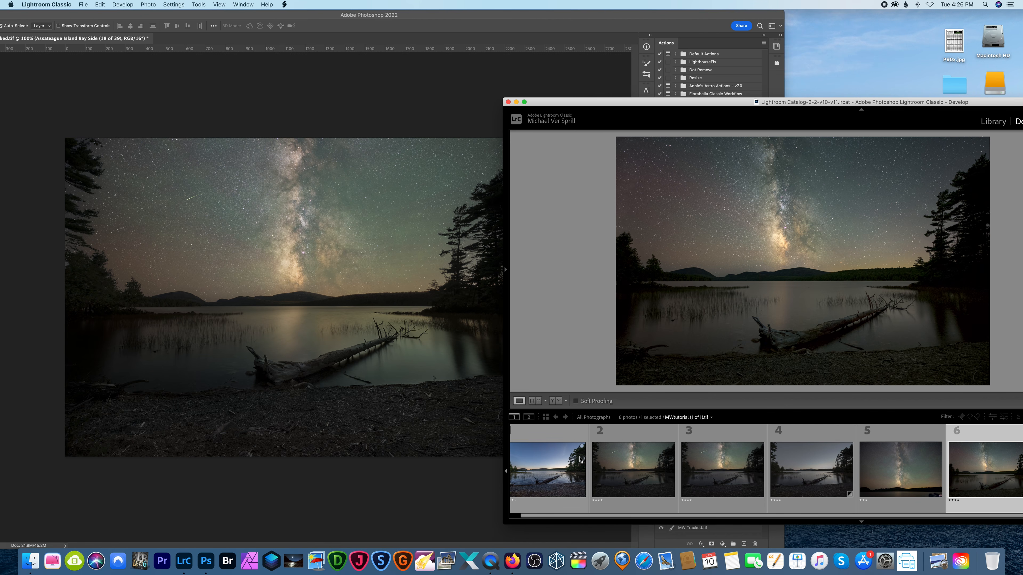
Reset the Develop settings of the blue-hour lake photo MW Tutorial (1 of 4).tif.
{"action": "scroll", "coordinate": [614, 461], "scroll_direction": "left", "scroll_amount": 1}
{"action": "scroll", "coordinate": [612, 462], "scroll_direction": "right", "scroll_amount": 1}
{"action": "left_click", "coordinate": [840, 471]}
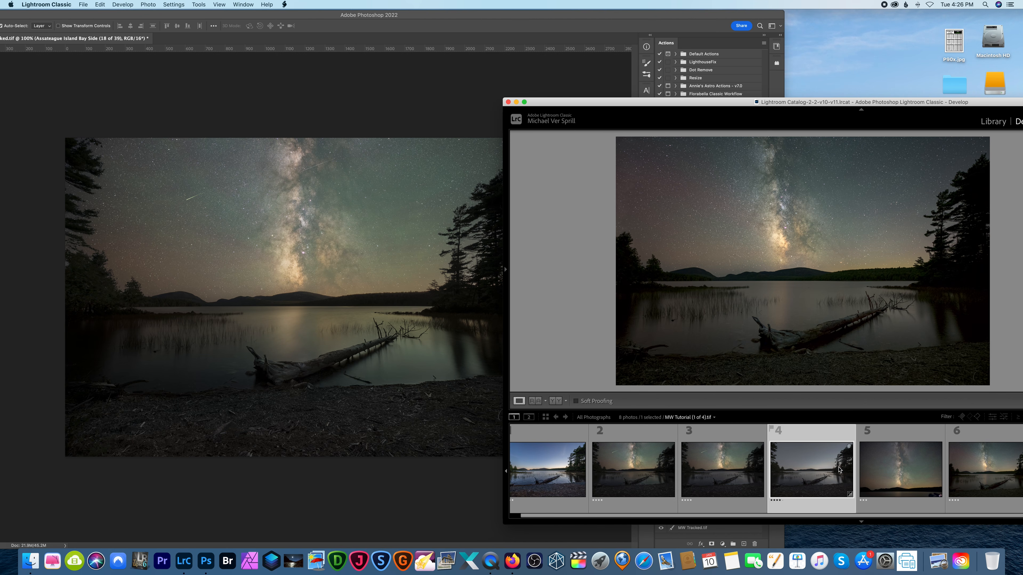
{"action": "left_click_drag", "start_coordinate": [716, 104], "coordinate": [474, 95]}
{"action": "left_click", "coordinate": [938, 392]}
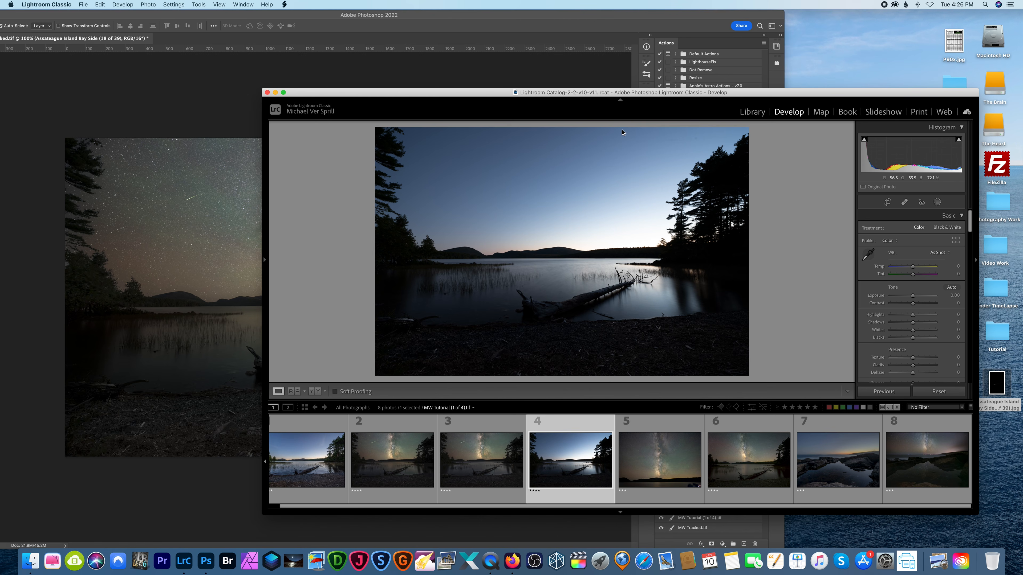
Compare the blue-hour and Milky Way lake photos with the composite, and bring up the rocky coast twilight photo MW Tutorial (3 of 4).tif.
{"action": "left_click_drag", "start_coordinate": [607, 95], "coordinate": [852, 122]}
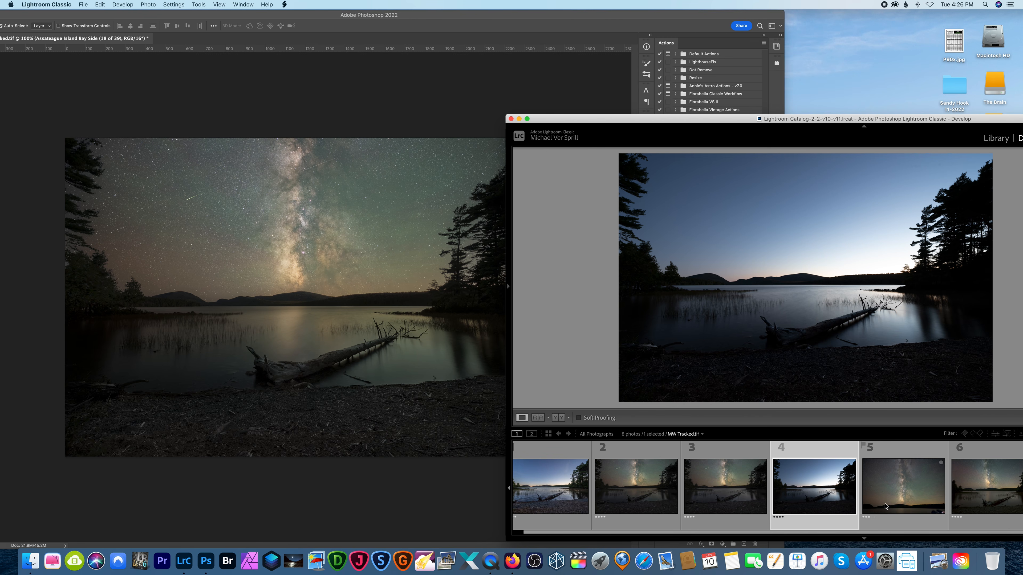
{"action": "left_click", "coordinate": [979, 490]}
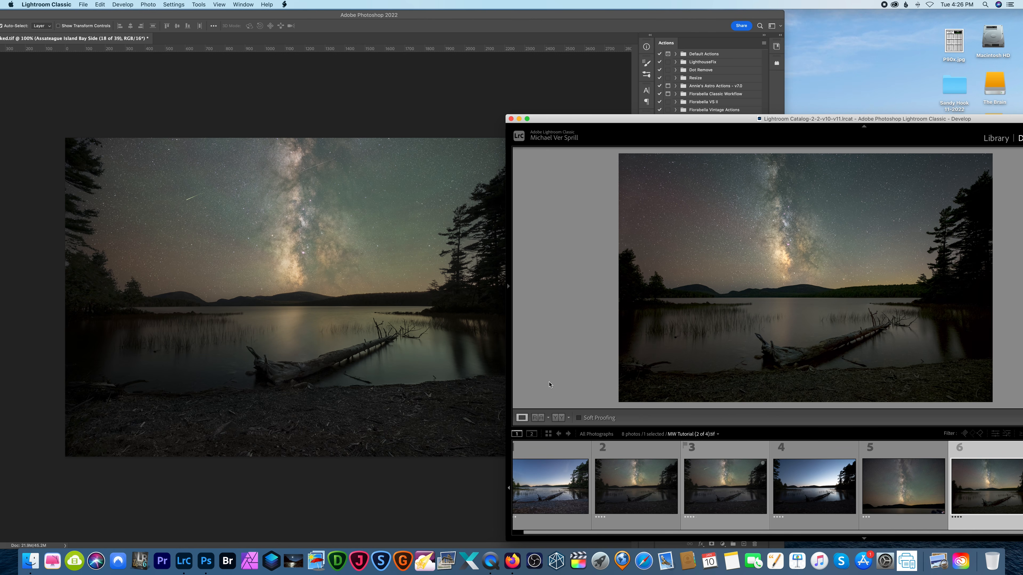
{"action": "double_click", "coordinate": [789, 119]}
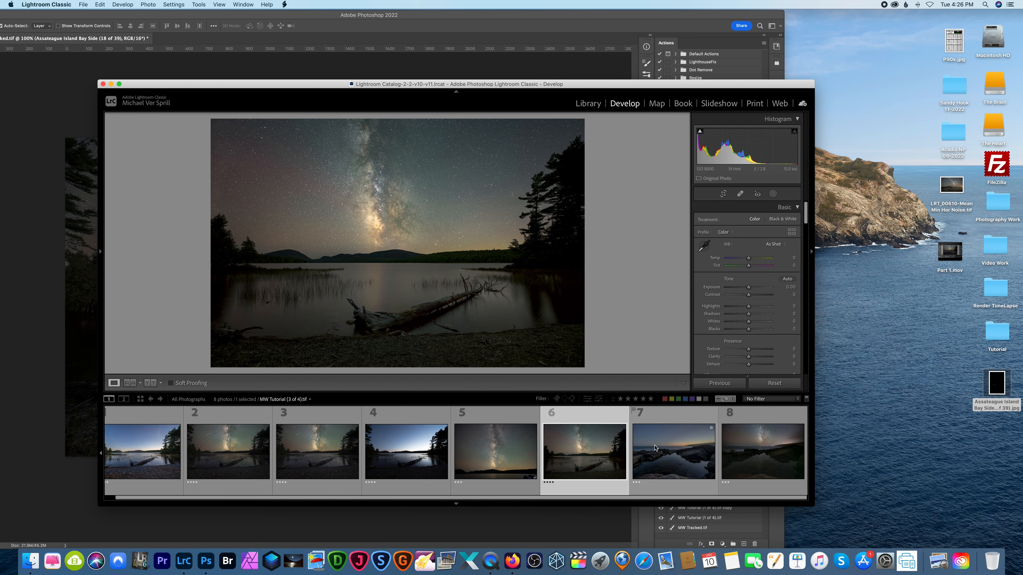
{"action": "key", "text": "Right"}
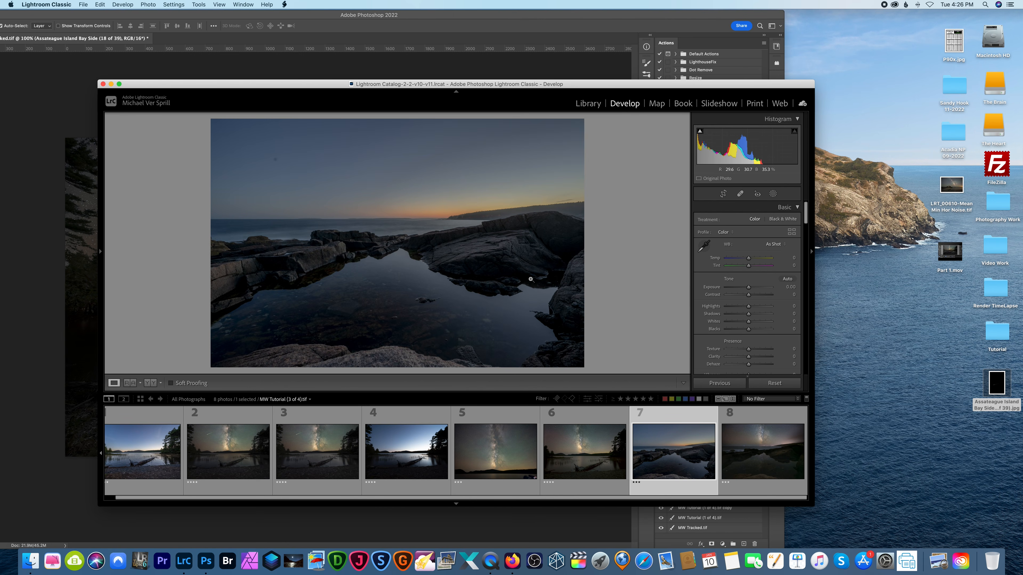